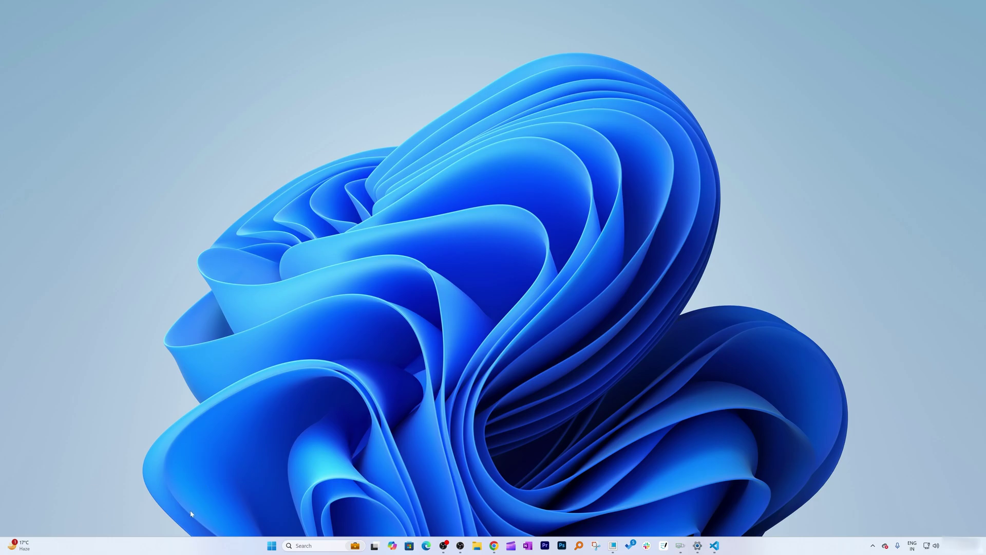
Step: Set Taskbar alignment to Left under Taskbar behaviors, then close Settings
{"action": "right_click", "coordinate": [209, 542]}
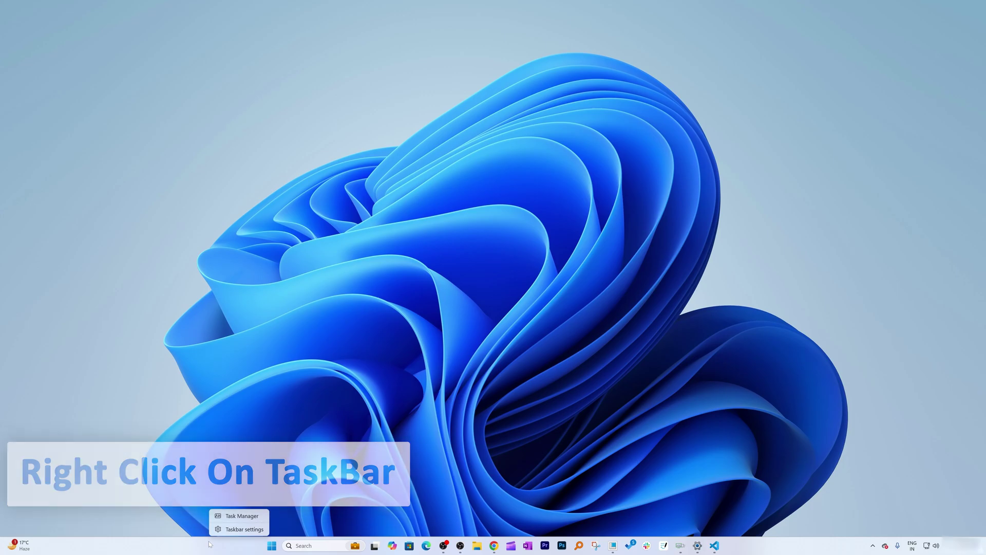
{"action": "left_click", "coordinate": [228, 533]}
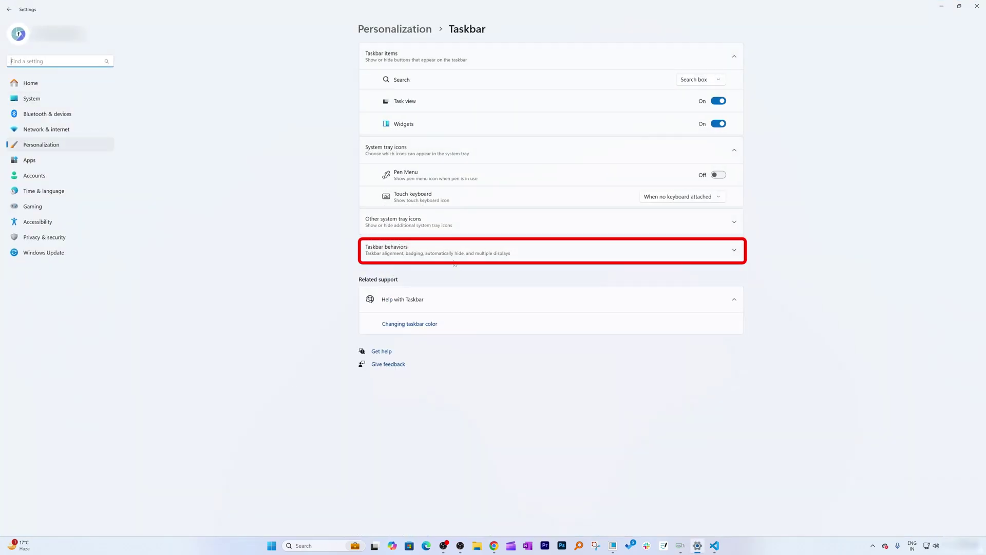
{"action": "left_click", "coordinate": [409, 257]}
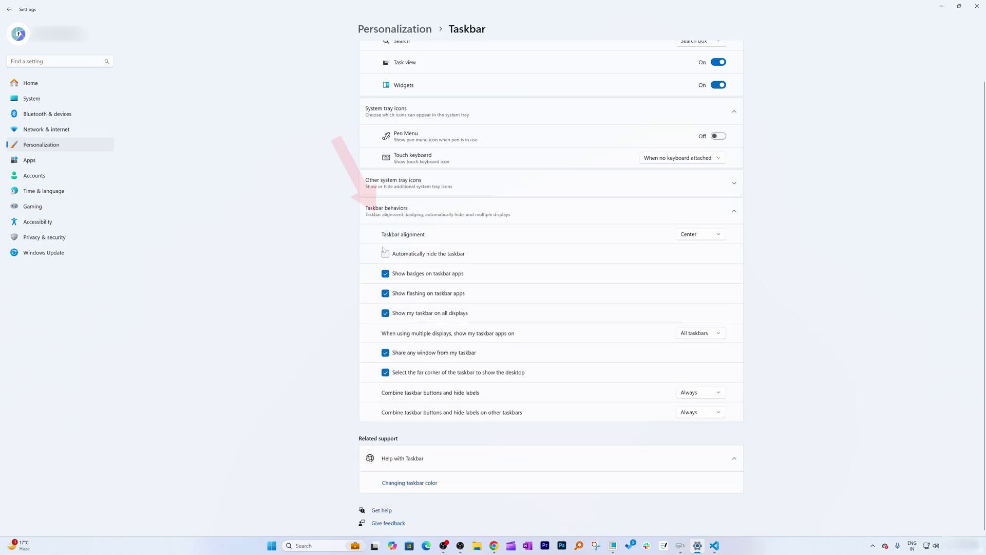
{"action": "left_click", "coordinate": [702, 238]}
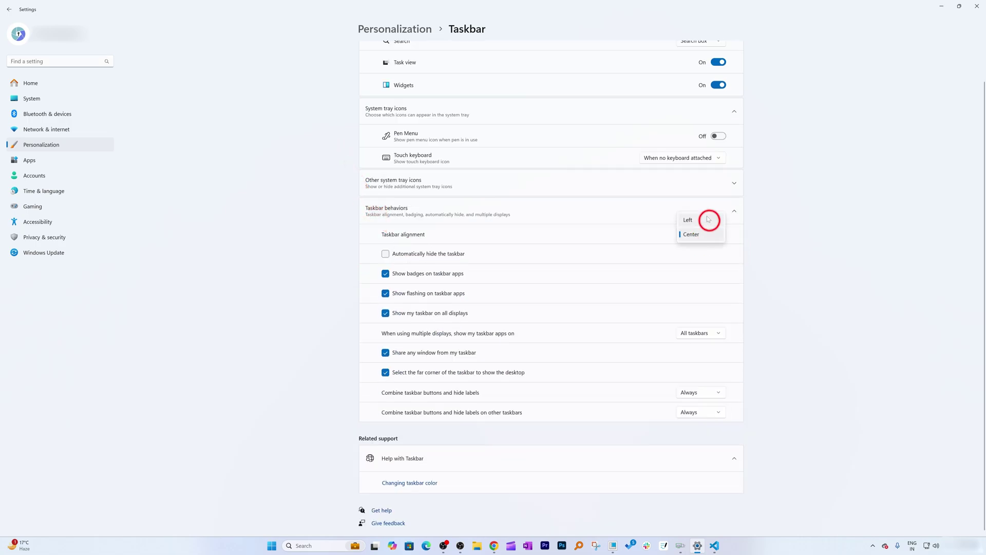
{"action": "left_click", "coordinate": [708, 220]}
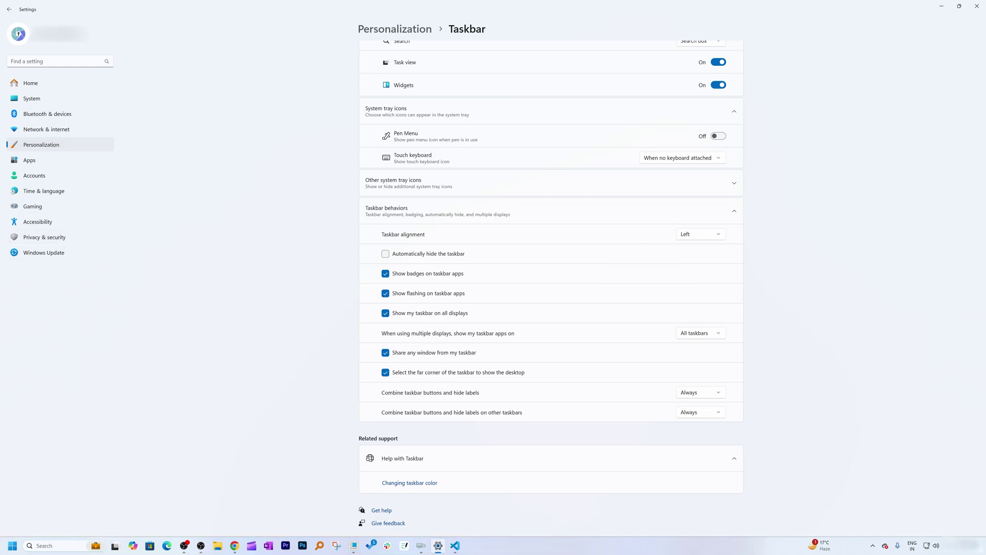
{"action": "left_click", "coordinate": [976, 6]}
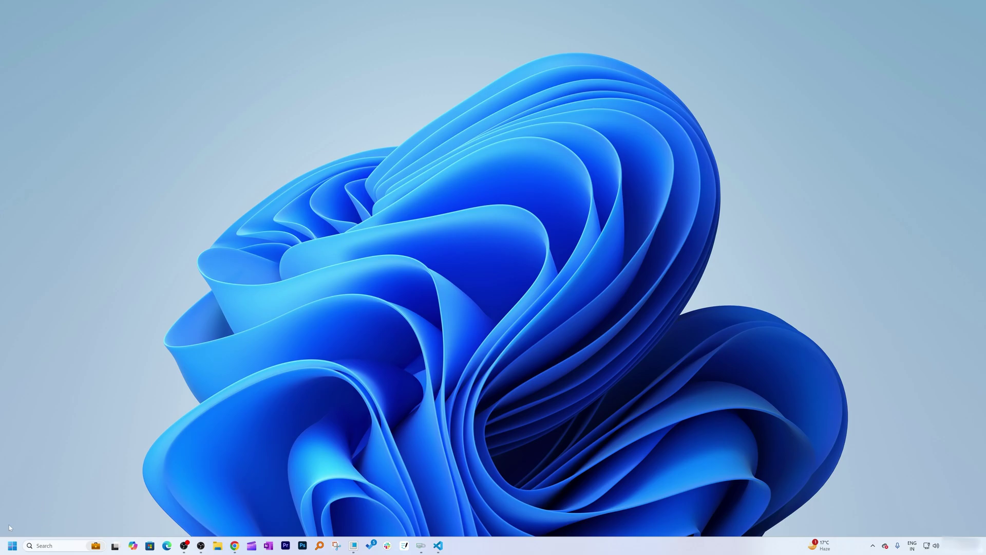
Step: Search Start for 'vl' and pin VLC media player to the taskbar
{"action": "left_click", "coordinate": [12, 544]}
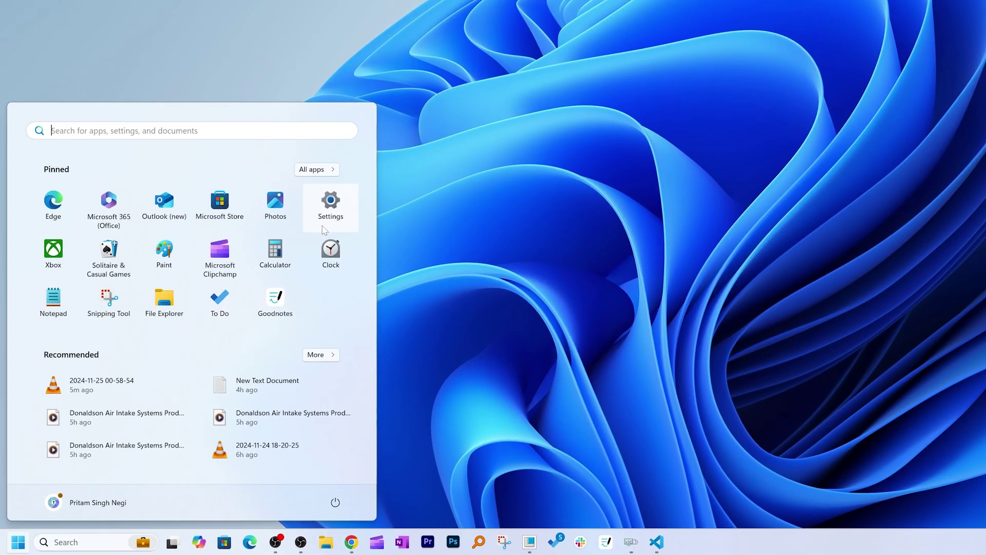
{"action": "type", "text": "vl"}
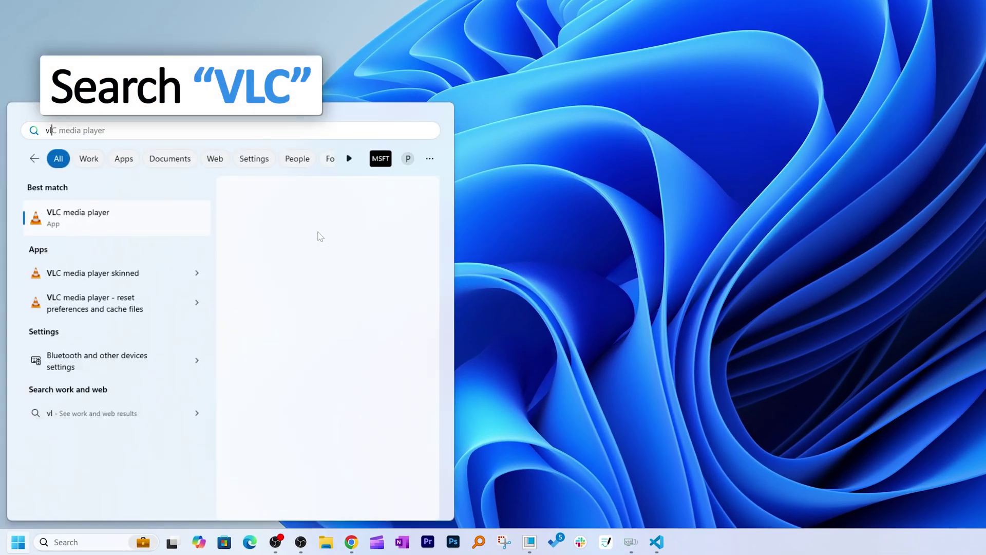
{"action": "left_click", "coordinate": [137, 215]}
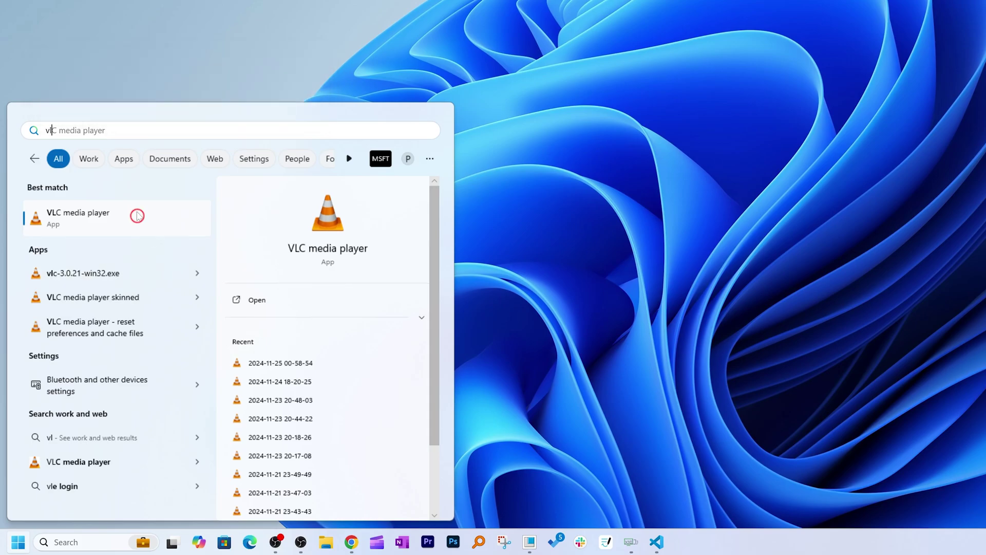
{"action": "right_click", "coordinate": [138, 215]}
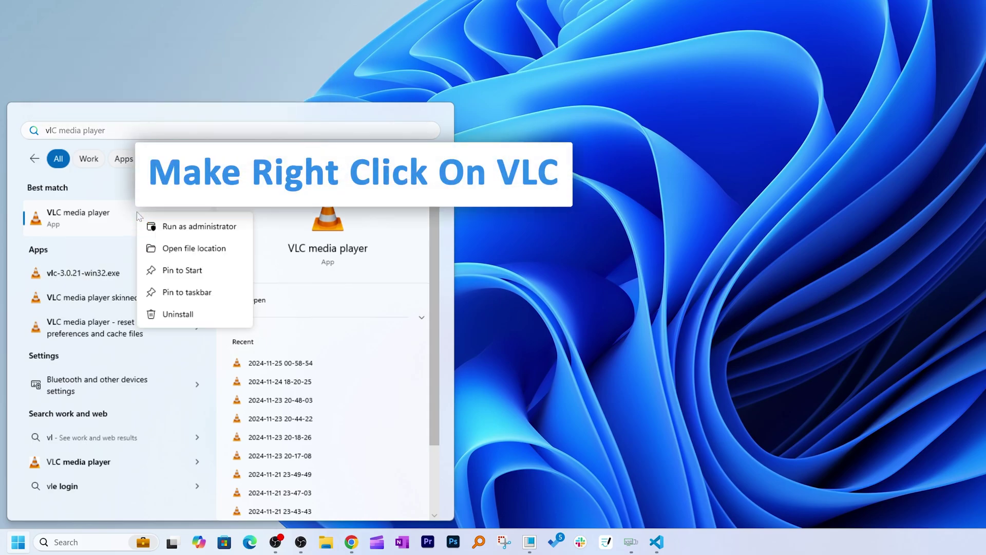
{"action": "left_click", "coordinate": [199, 294]}
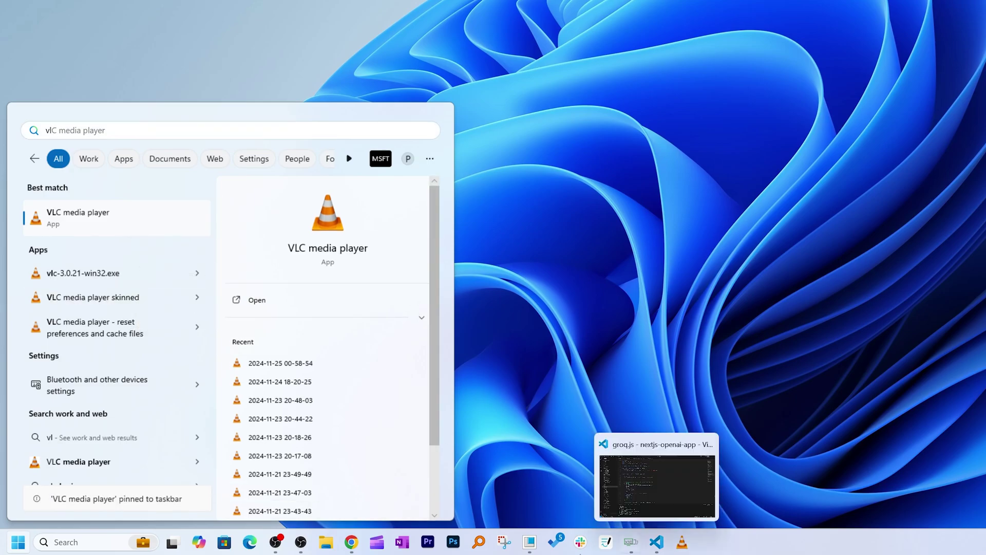
{"action": "left_click", "coordinate": [765, 429]}
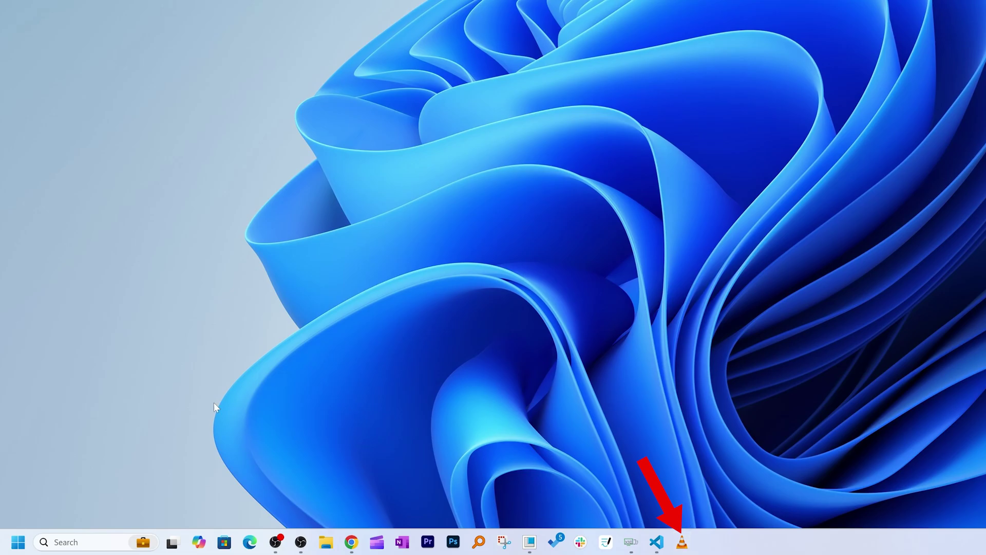
Step: Search 'vl' again, pin VLC media player to Start, and check the Pinned apps
{"action": "left_click", "coordinate": [17, 542]}
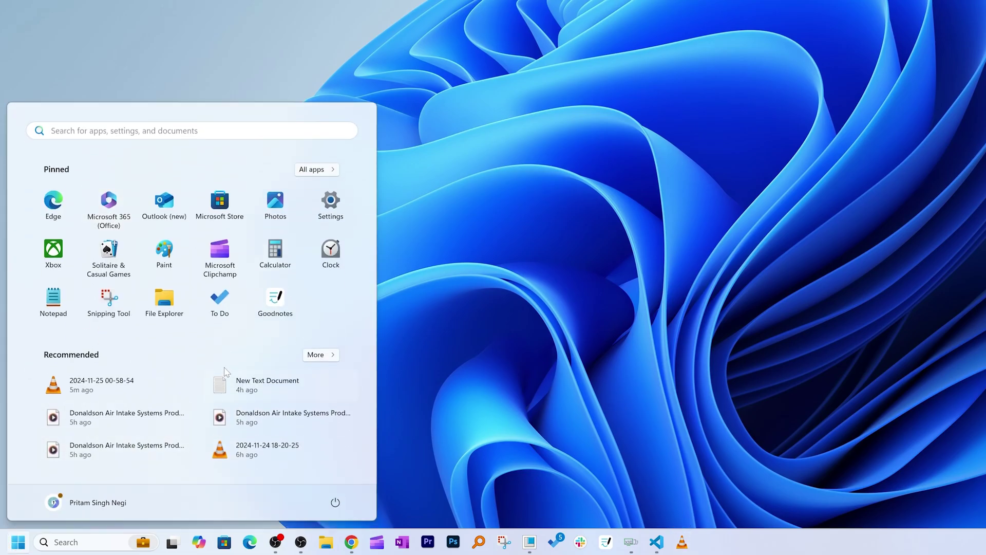
{"action": "type", "text": "vl"}
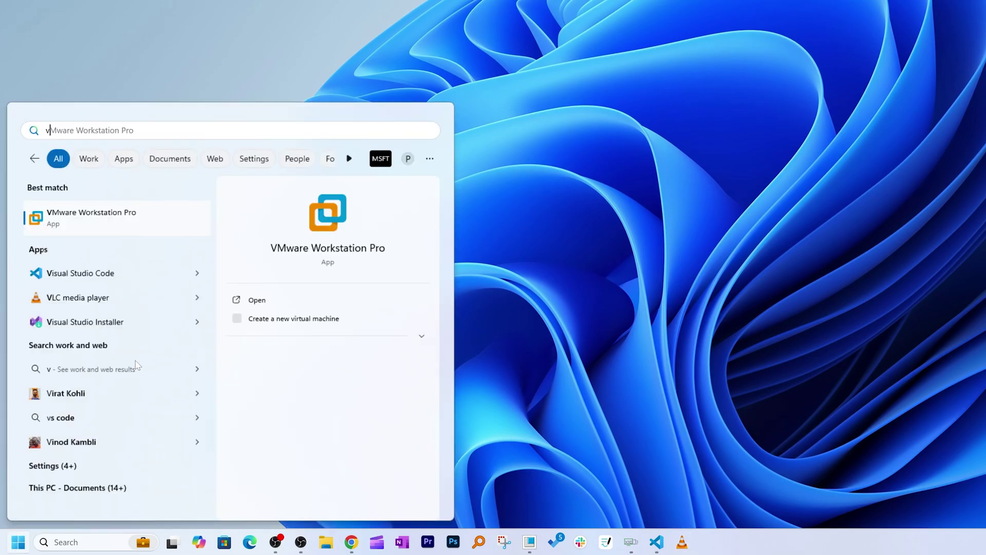
{"action": "left_click", "coordinate": [105, 225]}
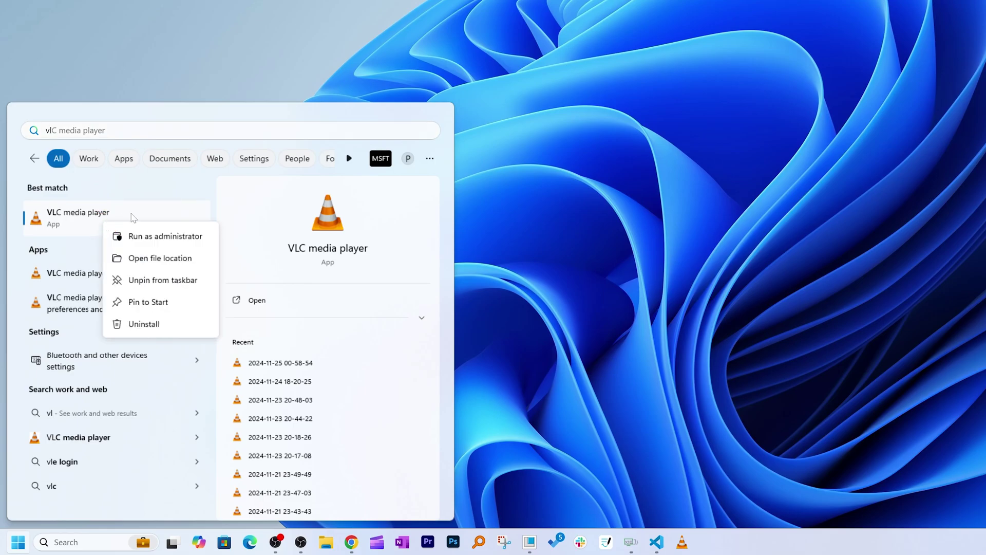
{"action": "left_click", "coordinate": [157, 302]}
{"action": "left_click", "coordinate": [710, 263]}
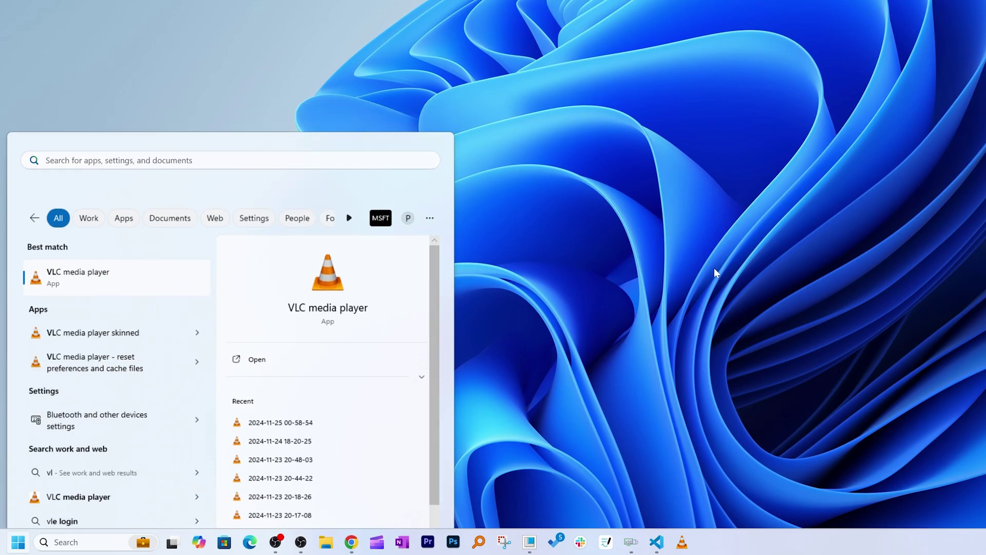
{"action": "left_click", "coordinate": [20, 542]}
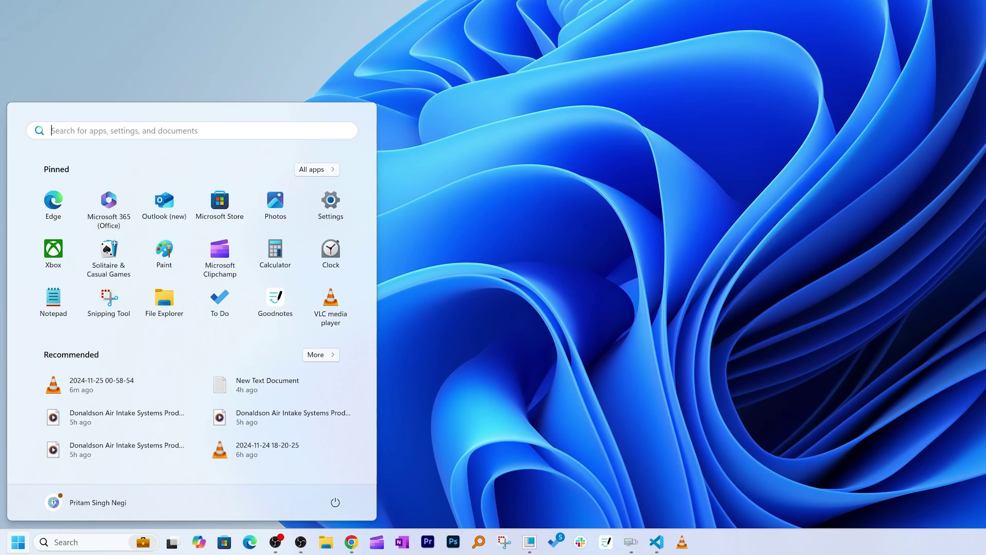
Step: Go to Personalization > Colors and change Choose your mode from Light to Dark
{"action": "key", "text": "Escape"}
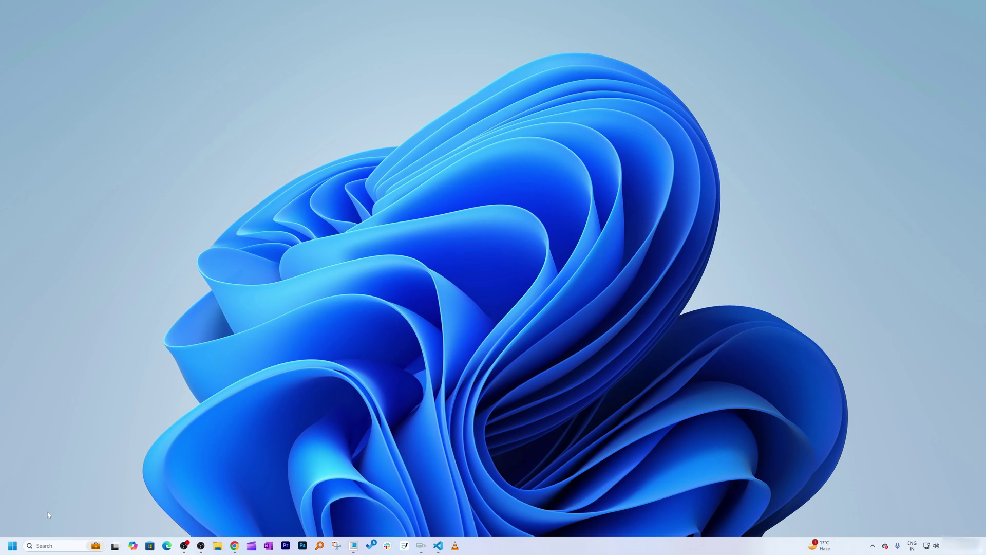
{"action": "left_click", "coordinate": [13, 546]}
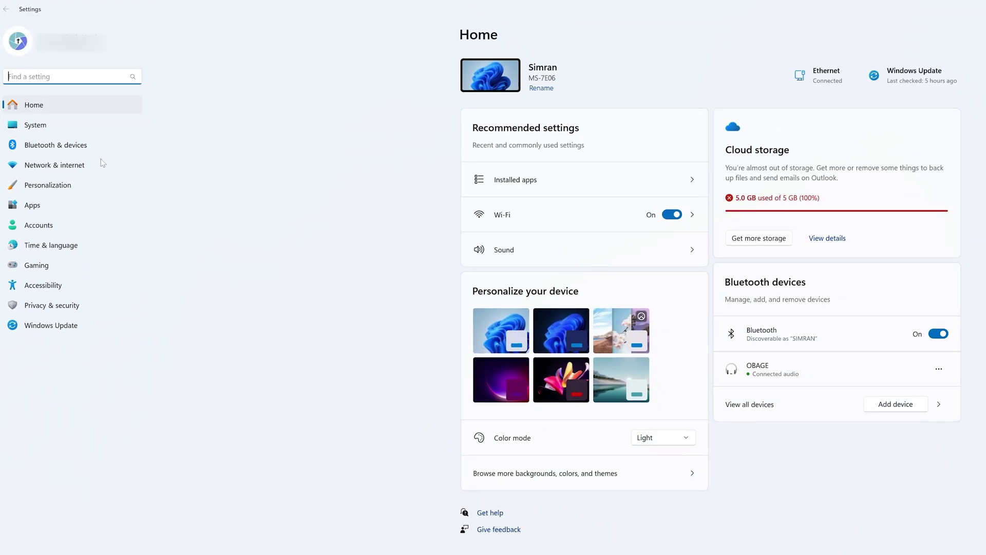
{"action": "left_click", "coordinate": [61, 186]}
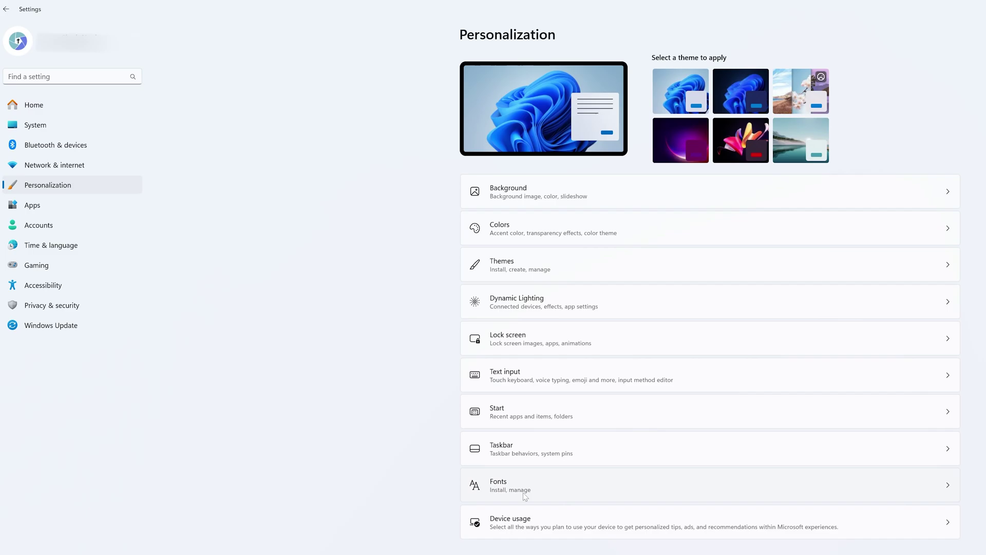
{"action": "left_click", "coordinate": [524, 225]}
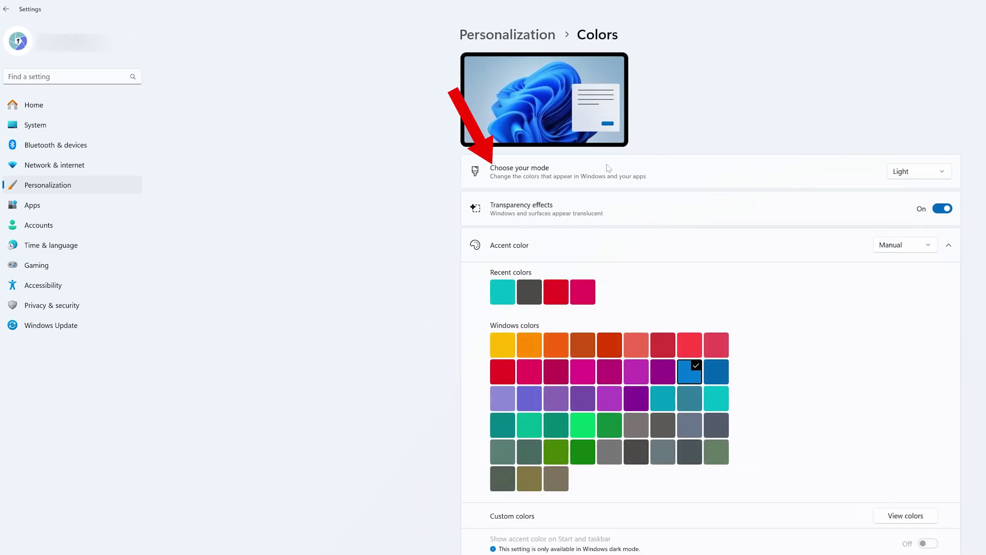
{"action": "left_click", "coordinate": [928, 171]}
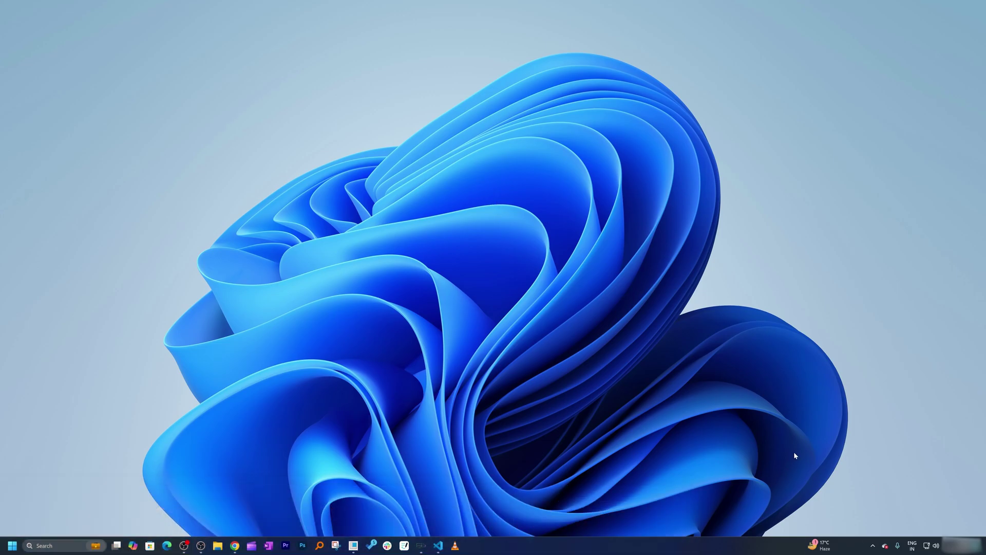
Step: Open the Widgets board's add-widget list and preview Photos, Phone Link and Instant Play
{"action": "left_click", "coordinate": [818, 548]}
{"action": "left_click", "coordinate": [818, 547]}
{"action": "left_click", "coordinate": [817, 548]}
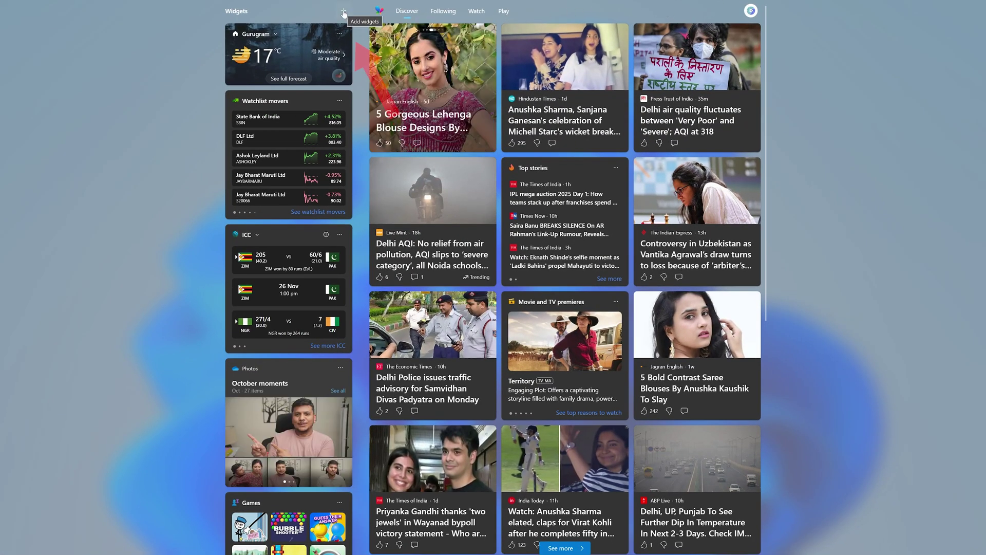
{"action": "left_click", "coordinate": [343, 13]}
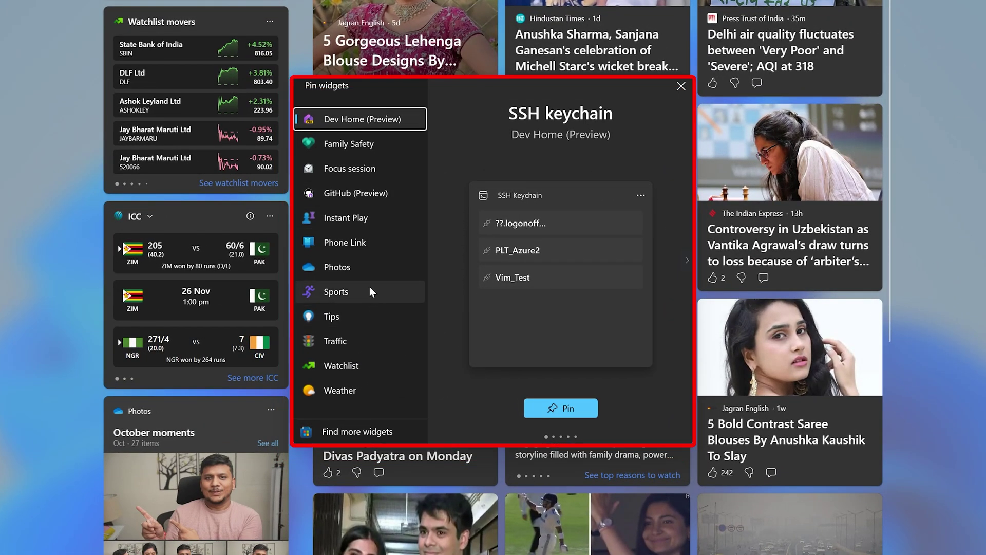
{"action": "left_click", "coordinate": [399, 268]}
{"action": "left_click", "coordinate": [372, 241]}
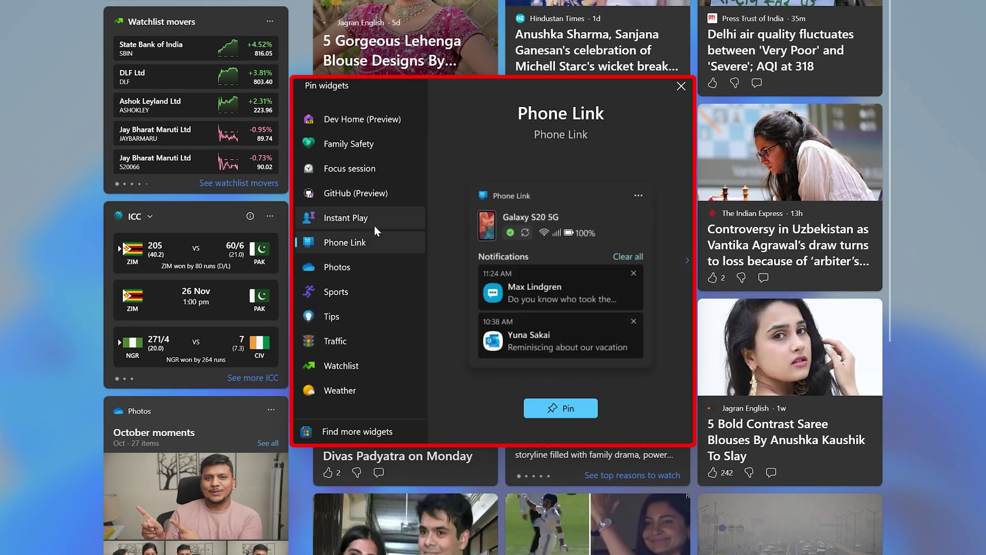
{"action": "left_click", "coordinate": [374, 224]}
Step: Pin the Watchlist movers stock widget and close the Widgets board
{"action": "left_click", "coordinate": [381, 365]}
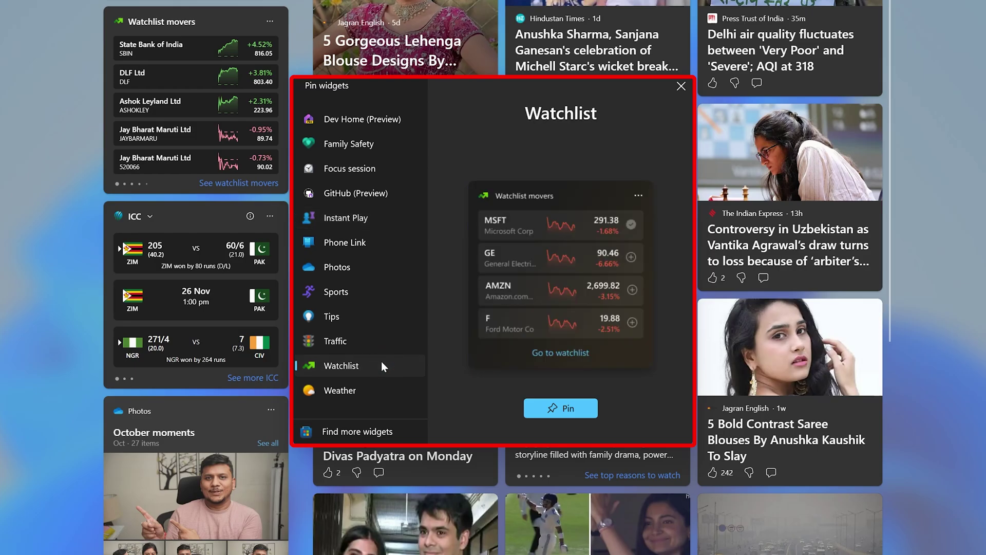
{"action": "left_click", "coordinate": [565, 409]}
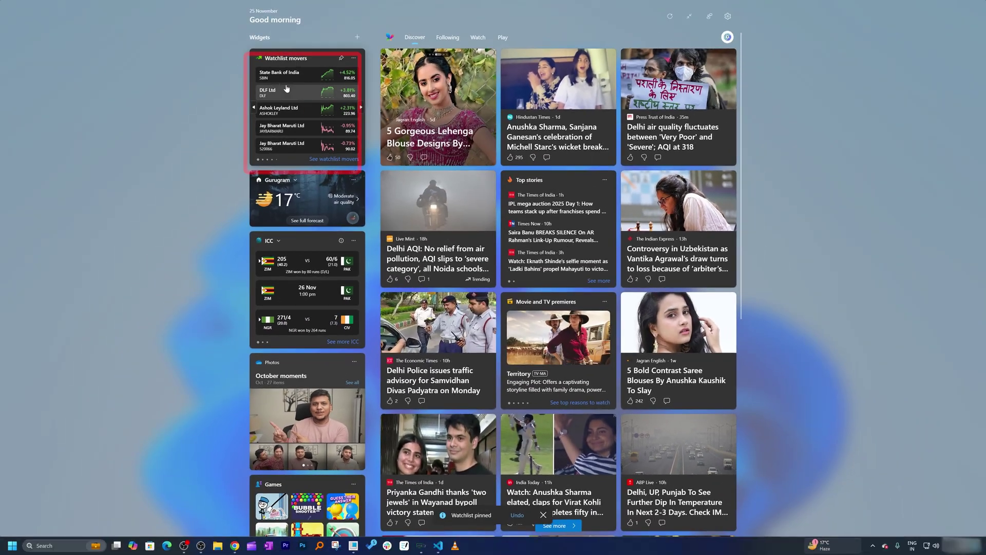
{"action": "left_click", "coordinate": [832, 378]}
{"action": "left_click", "coordinate": [822, 544]}
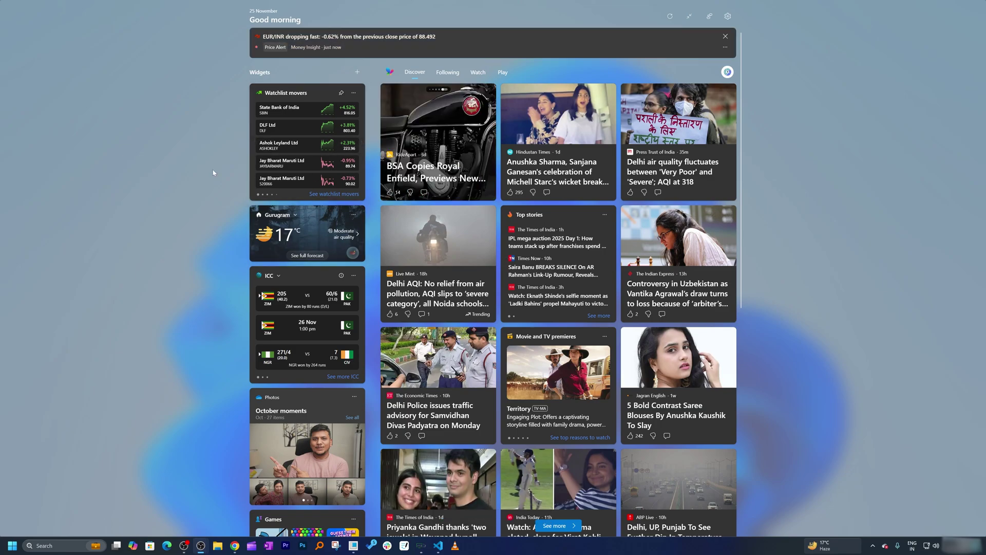
Step: Dismiss the Widgets board back to the desktop
{"action": "left_click", "coordinate": [214, 172]}
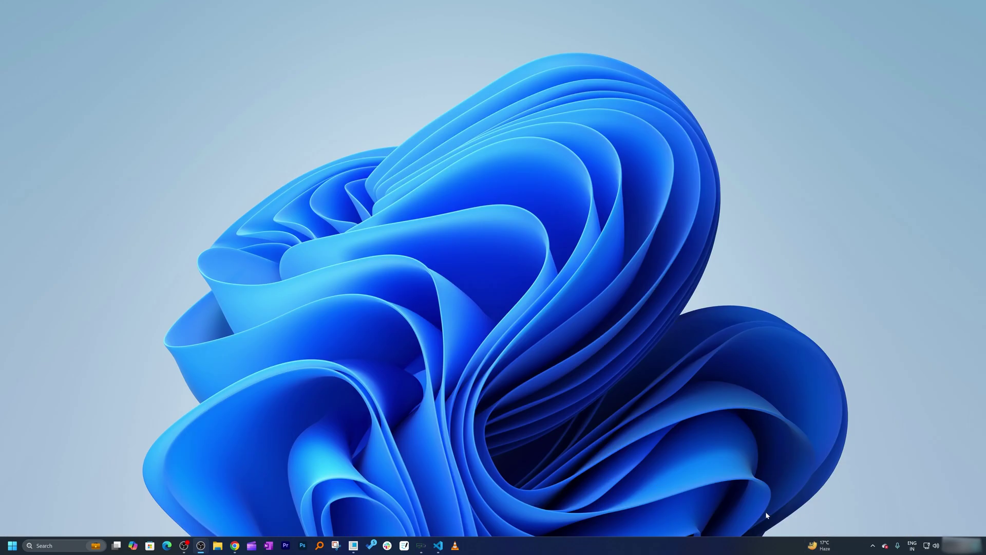
{"action": "left_click", "coordinate": [828, 549]}
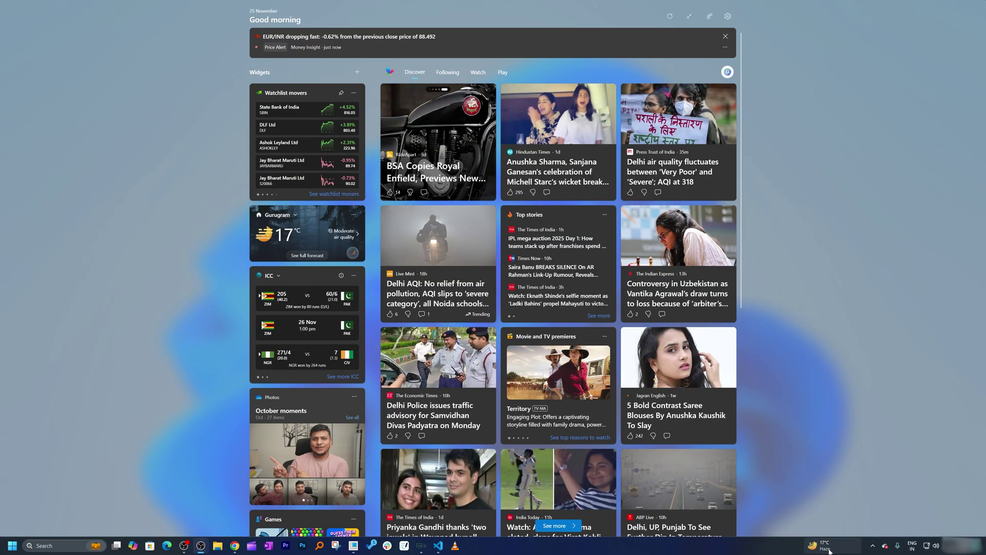
{"action": "left_click", "coordinate": [829, 549]}
Step: In Taskbar settings, switch off the Widgets button and set Taskbar alignment to Center
{"action": "right_click", "coordinate": [714, 549]}
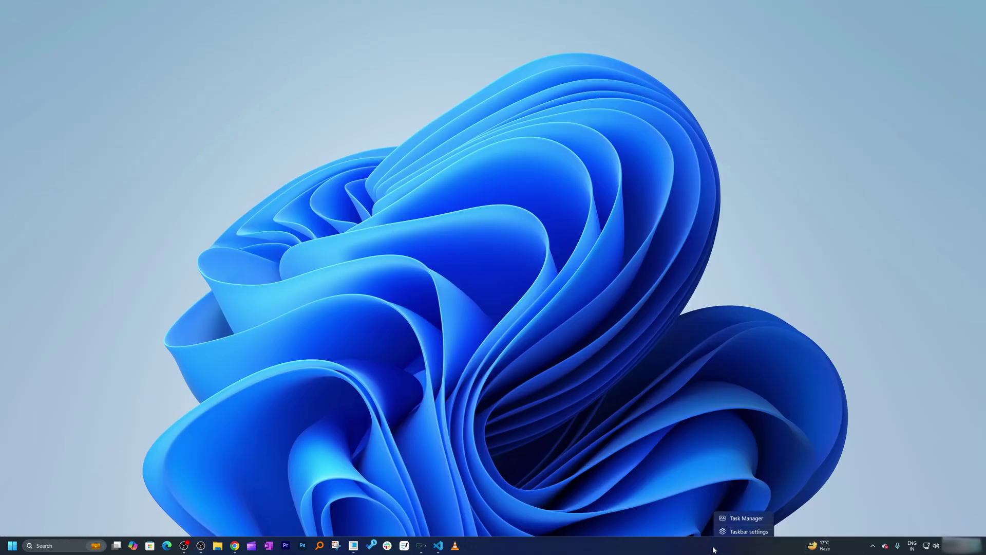
{"action": "left_click", "coordinate": [759, 532]}
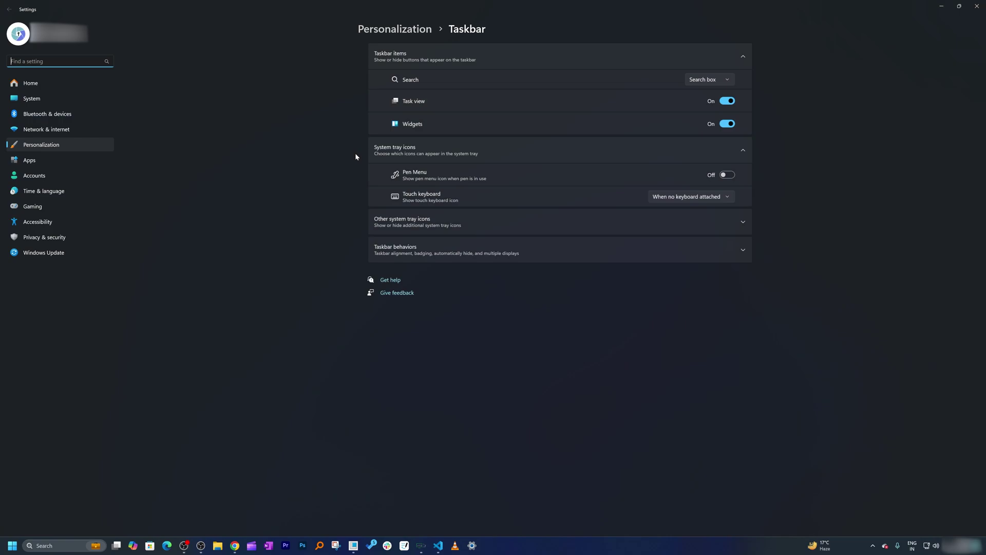
{"action": "left_click", "coordinate": [649, 303]}
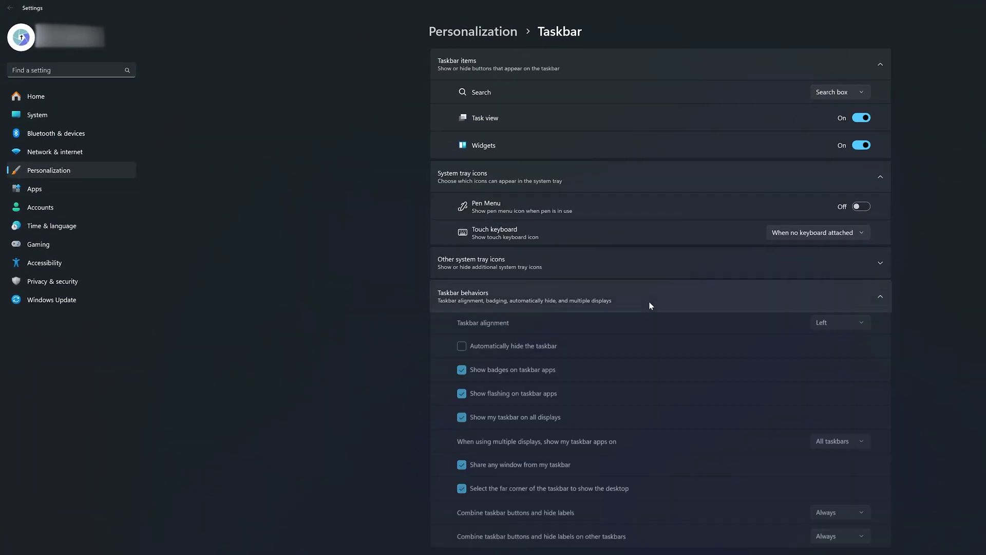
{"action": "left_click", "coordinate": [860, 146]}
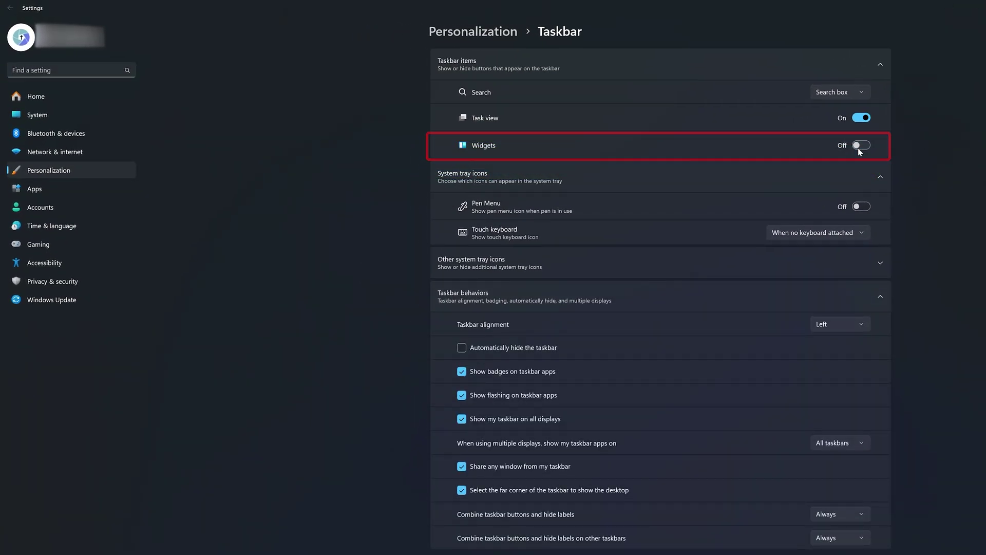
{"action": "left_click", "coordinate": [848, 328]}
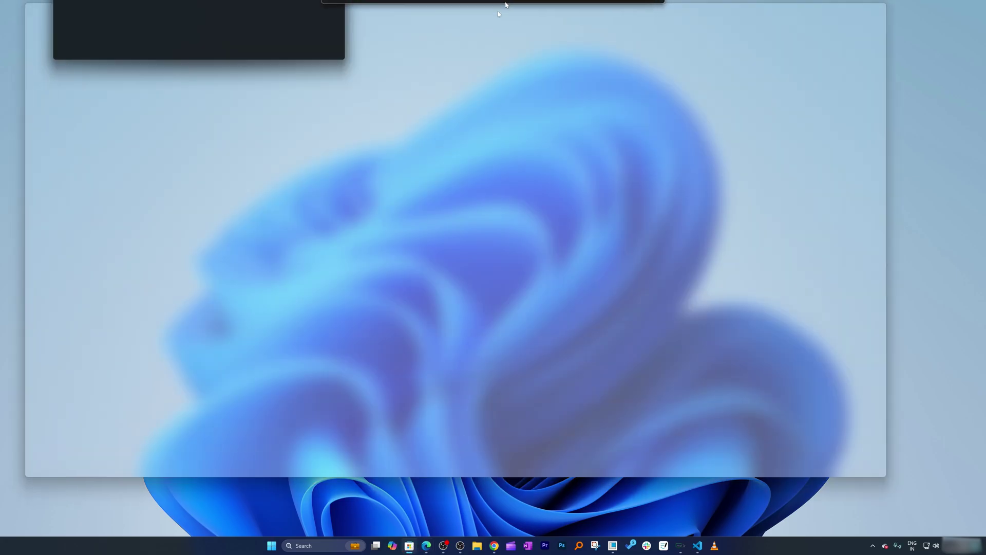
Step: Maximize the Edge window by dragging its title bar to the top screen edge
{"action": "left_click_drag", "start_coordinate": [506, 5], "coordinate": [506, 6]}
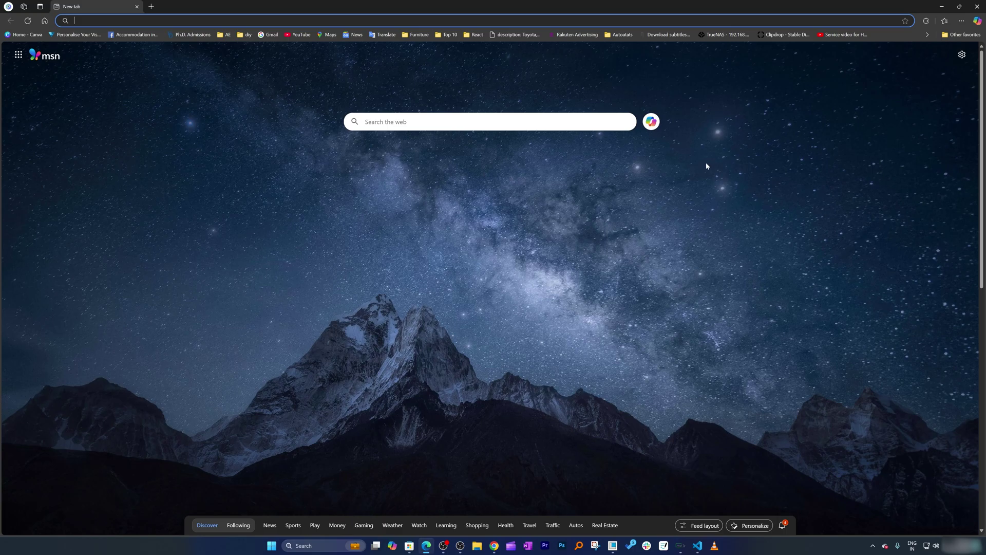
{"action": "left_click_drag", "start_coordinate": [603, 5], "coordinate": [648, 4]}
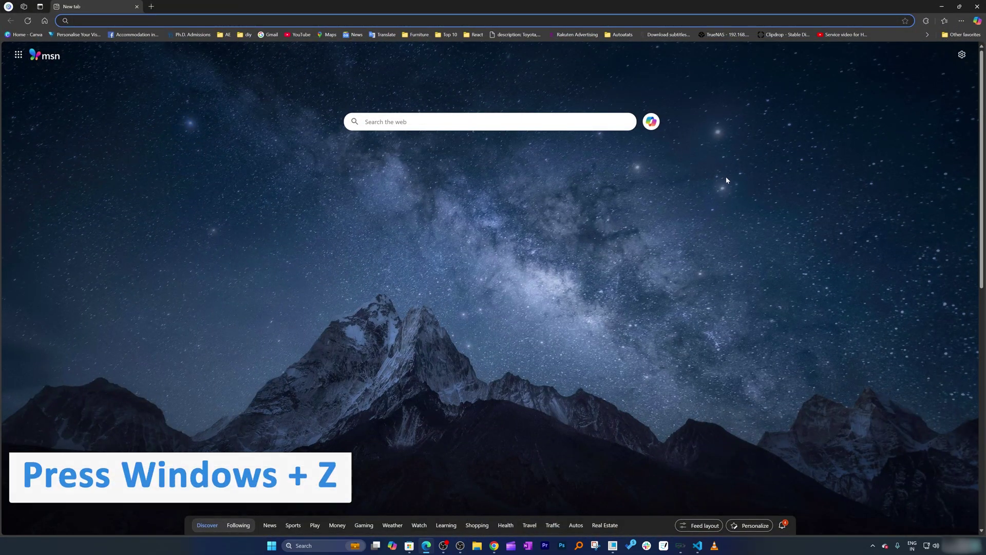
Step: Use Win+Z to snap Edge into the left two-thirds and Microsoft Store into the right third
{"action": "key", "text": "super+z"}
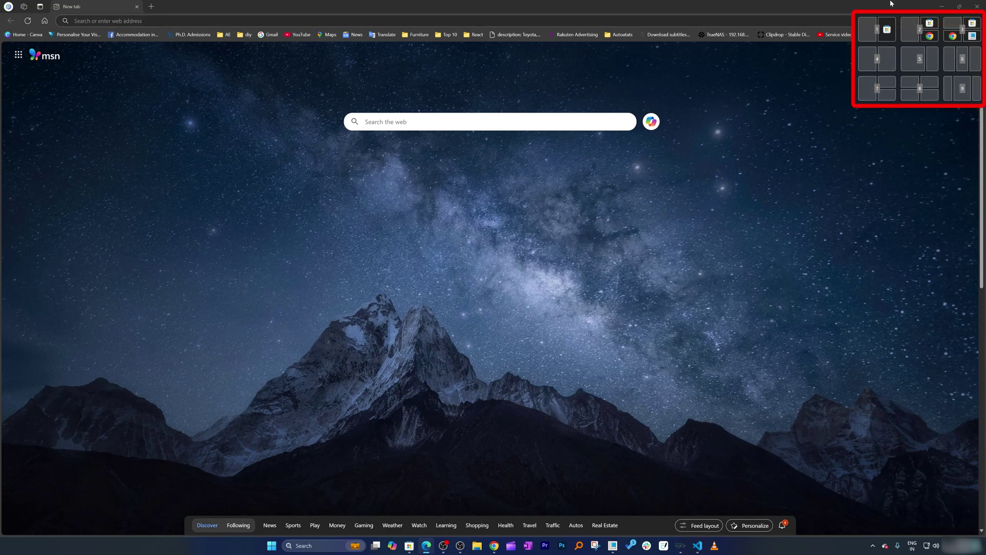
{"action": "left_click", "coordinate": [913, 59]}
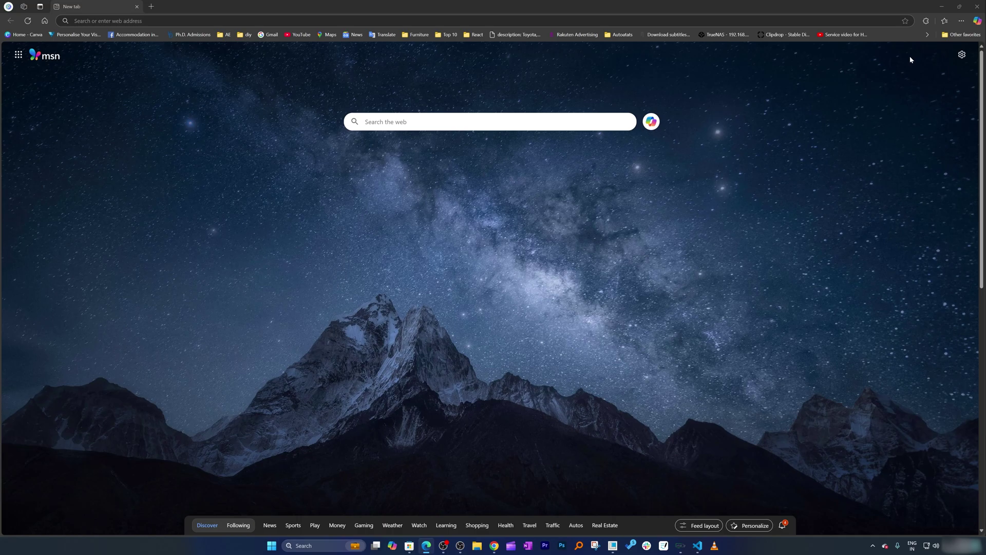
{"action": "left_click", "coordinate": [764, 161]}
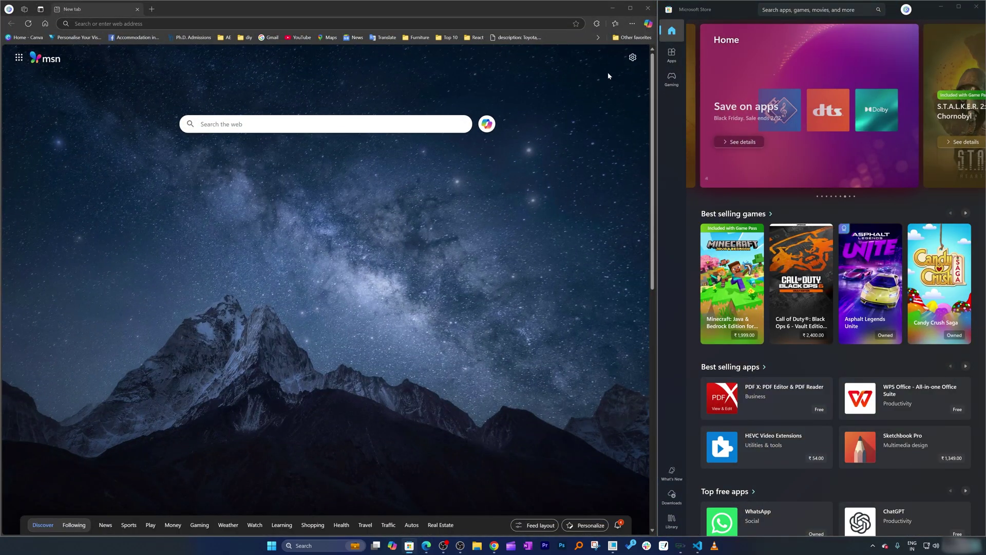
Step: Re-snap Microsoft Store to the left half and Edge to the right half, then open File Explorer
{"action": "mouse_move", "coordinate": [958, 6]}
{"action": "left_click", "coordinate": [868, 61]}
{"action": "left_click", "coordinate": [639, 114]}
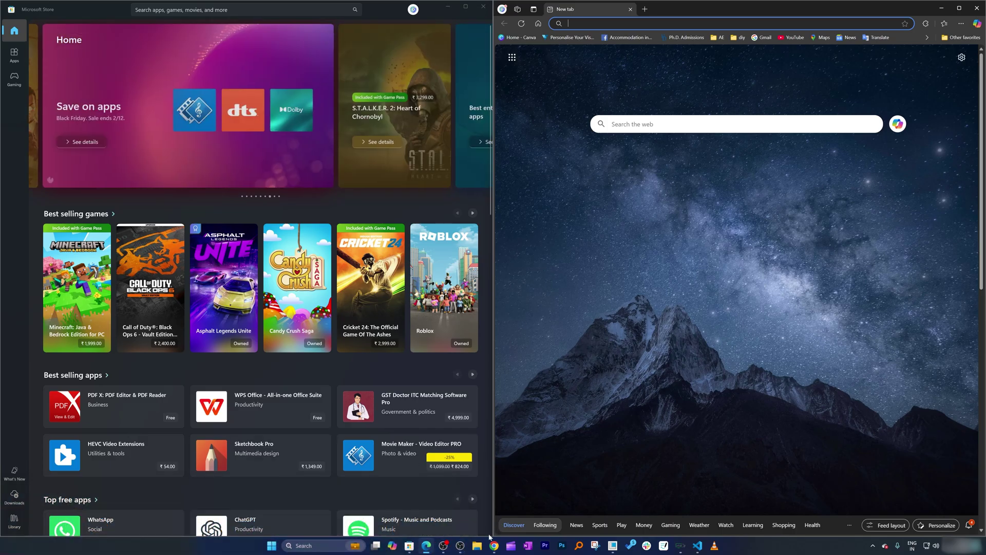
{"action": "left_click", "coordinate": [477, 545]}
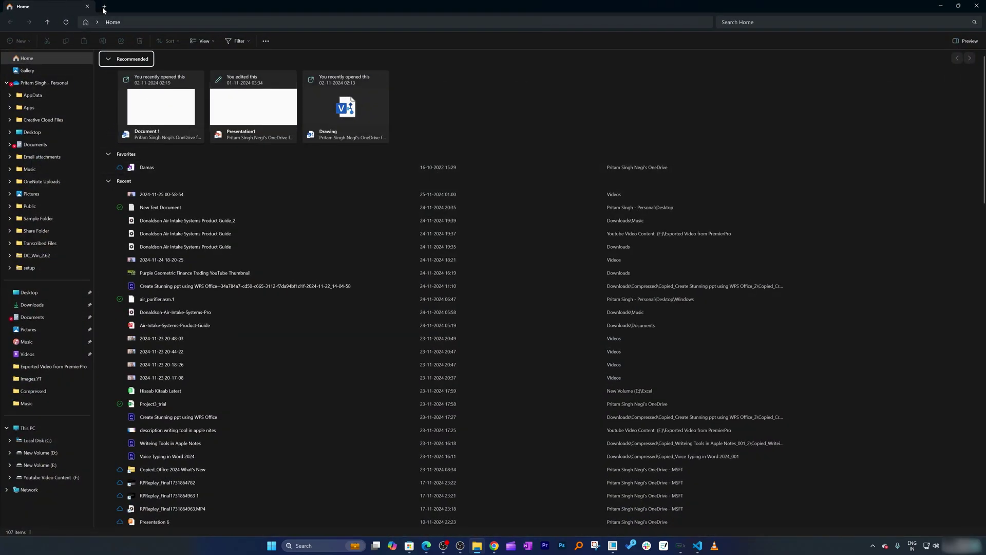
Step: Add four new File Explorer tabs with + and Ctrl+T, then close the extra tabs
{"action": "left_click", "coordinate": [103, 7]}
{"action": "left_click", "coordinate": [196, 7]}
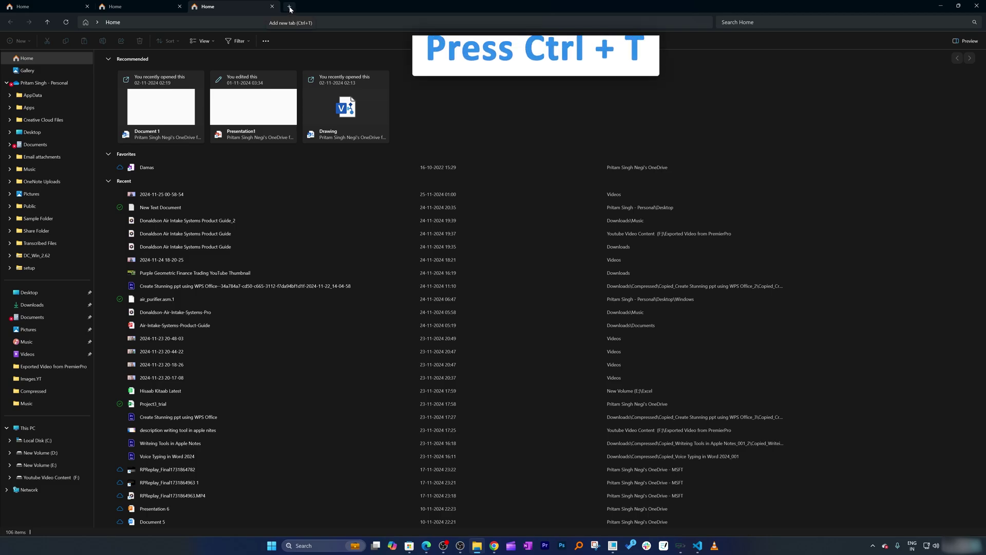
{"action": "key", "text": "ctrl+t"}
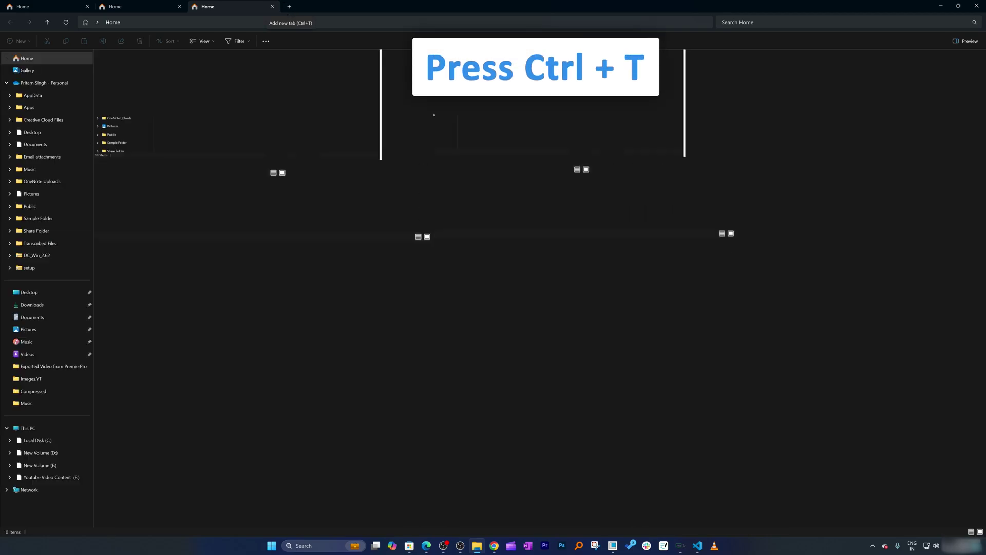
{"action": "key", "text": "ctrl+t"}
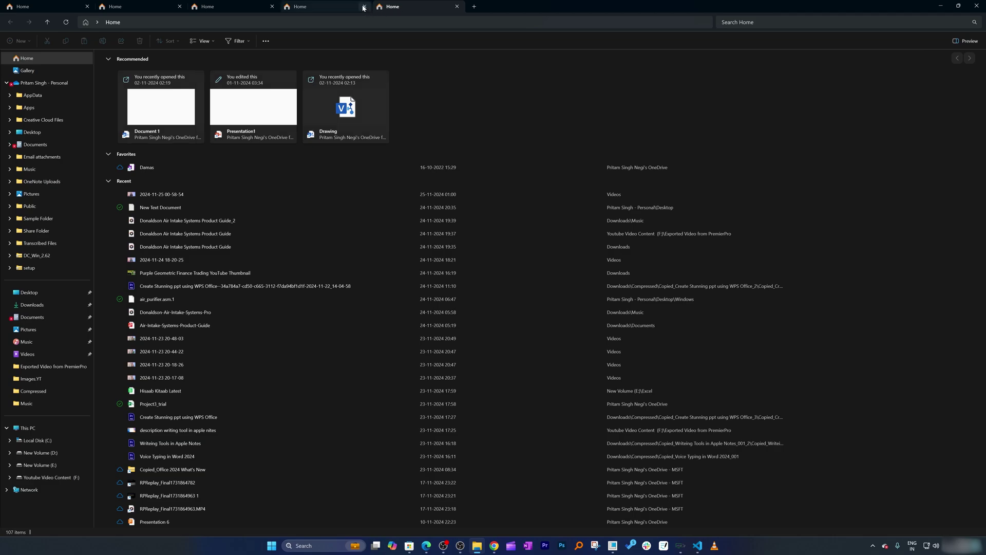
{"action": "left_click", "coordinate": [363, 7]}
{"action": "left_click", "coordinate": [364, 8]}
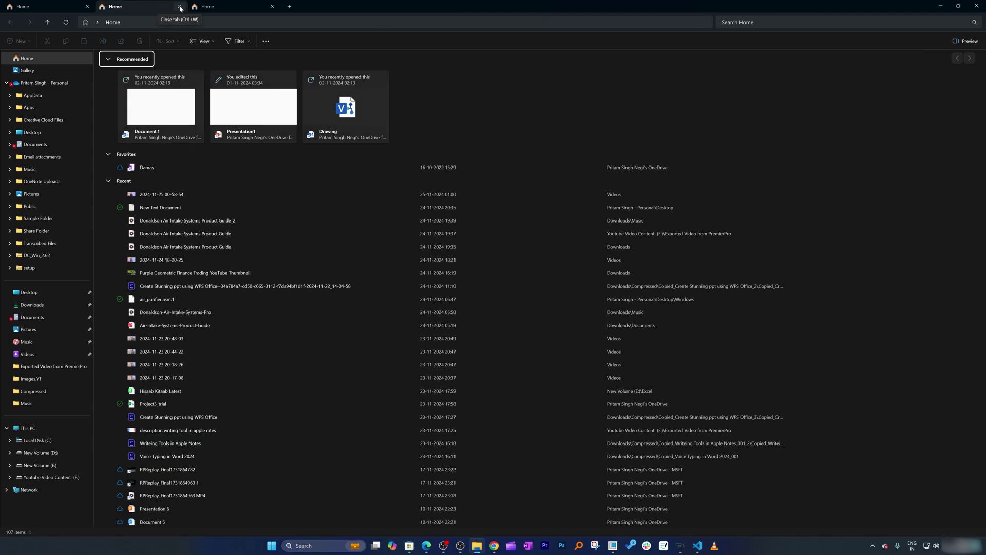
{"action": "left_click", "coordinate": [180, 7]}
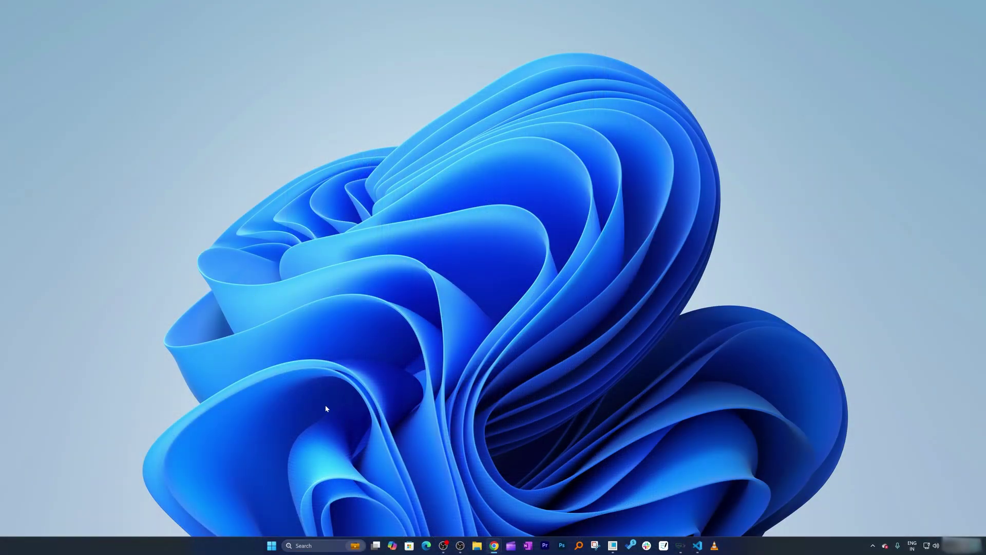
Step: In Settings > System > Focus, raise the focus session duration from 30 to 45 mins
{"action": "left_click", "coordinate": [276, 547]}
{"action": "left_click", "coordinate": [586, 319]}
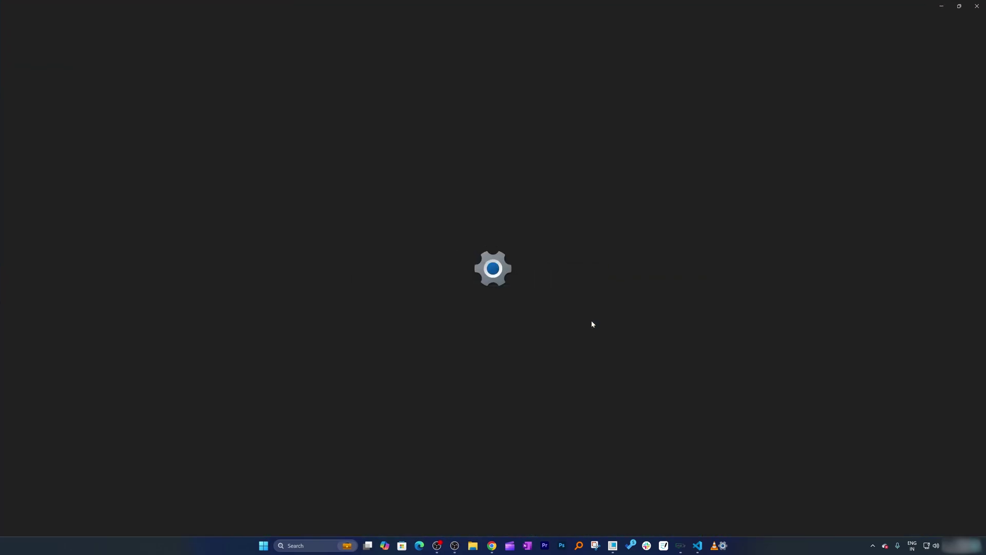
{"action": "left_click", "coordinate": [65, 98]}
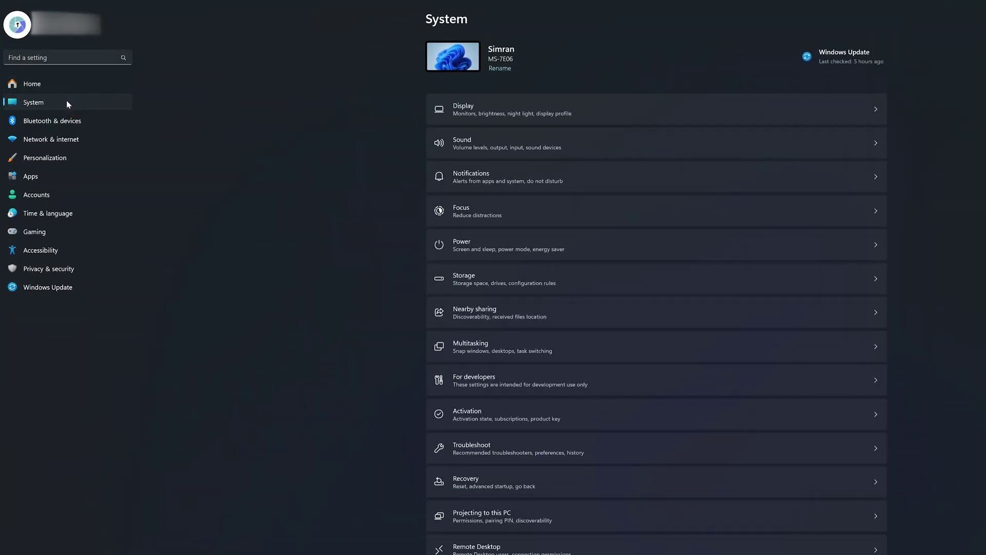
{"action": "left_click", "coordinate": [471, 211]}
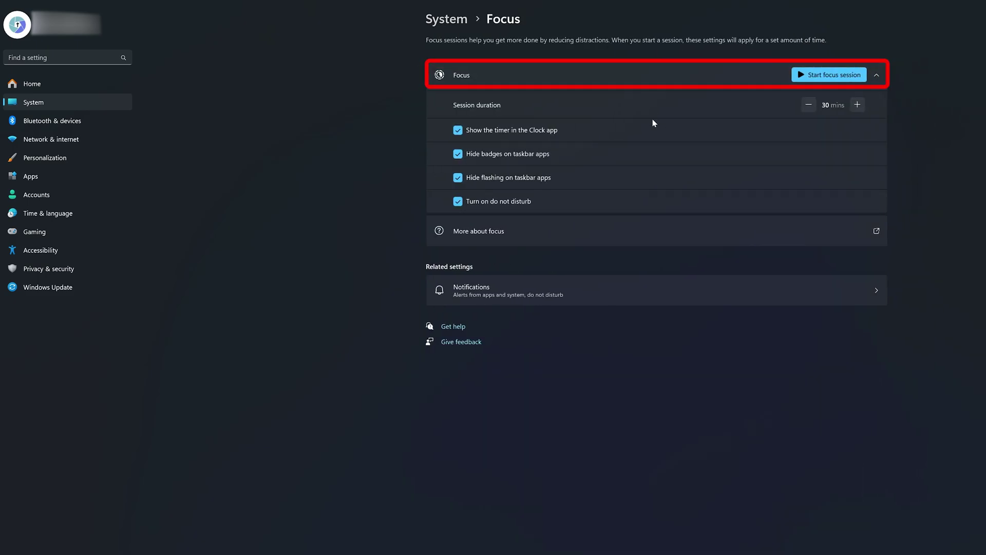
{"action": "left_click", "coordinate": [808, 104]}
{"action": "left_click", "coordinate": [858, 104]}
{"action": "left_click", "coordinate": [858, 104]}
{"action": "left_click", "coordinate": [859, 104]}
{"action": "left_click", "coordinate": [858, 104]}
{"action": "left_click", "coordinate": [859, 104]}
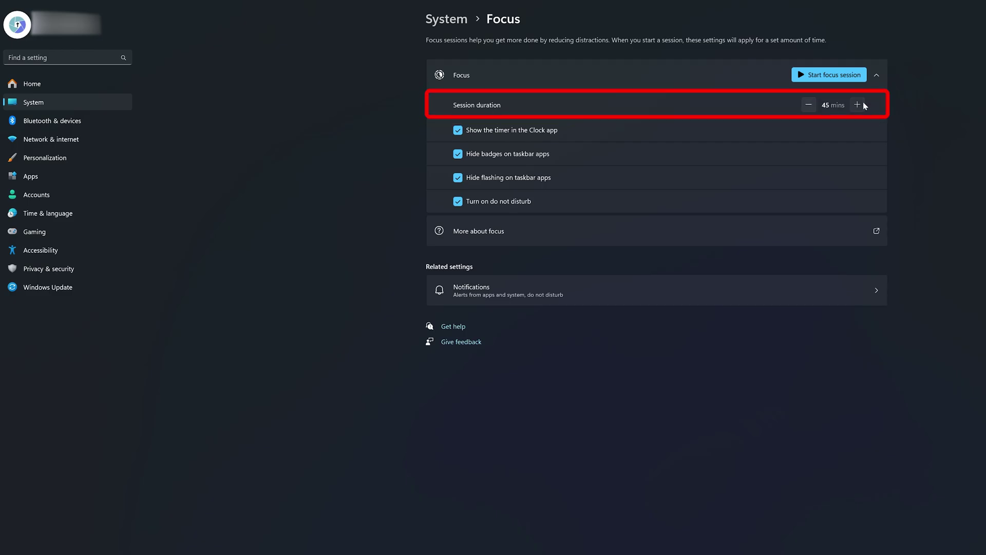
{"action": "left_click", "coordinate": [859, 104]}
{"action": "left_click", "coordinate": [858, 105]}
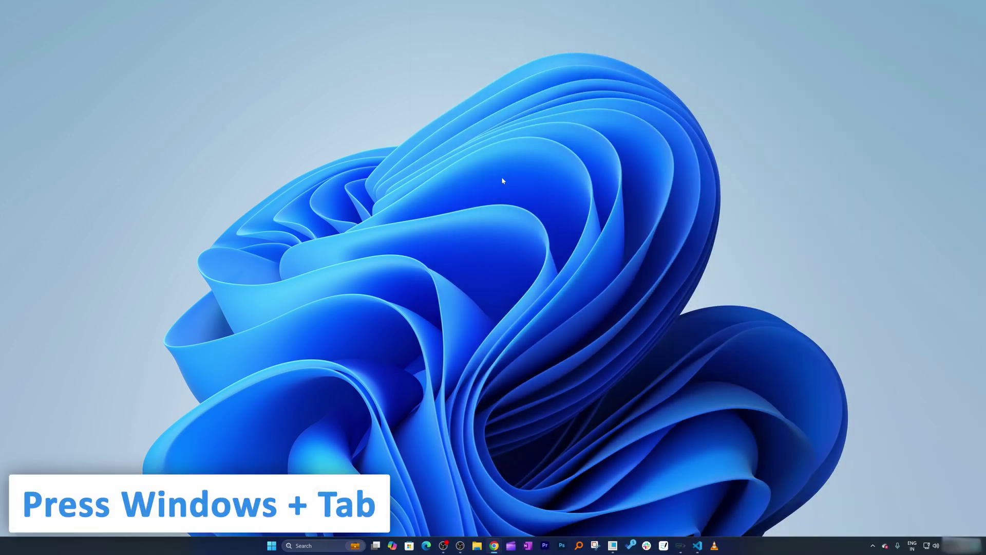
Step: In Task View, add a second virtual desktop and rename it 'Gaming'
{"action": "key", "text": "super+Tab"}
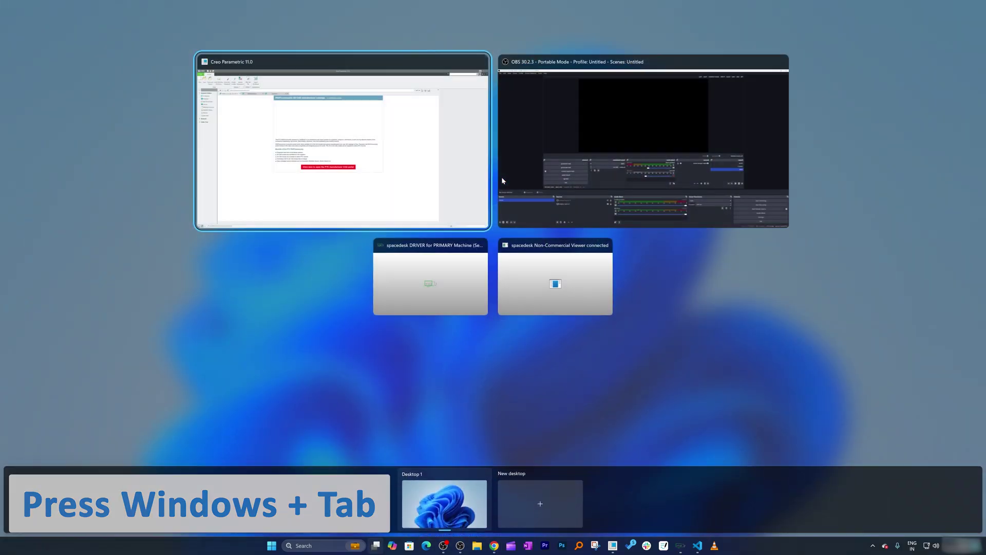
{"action": "left_click", "coordinate": [533, 489]}
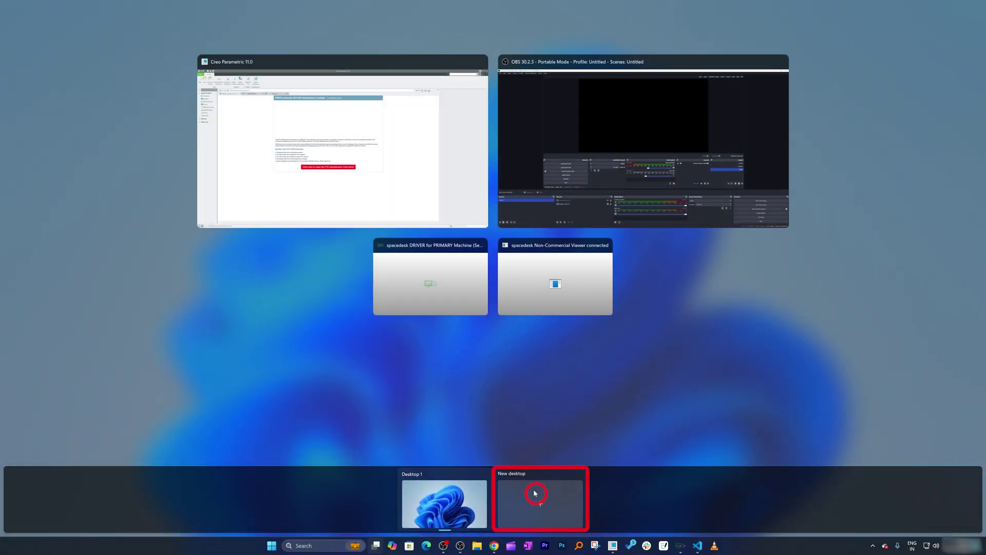
{"action": "right_click", "coordinate": [463, 476]}
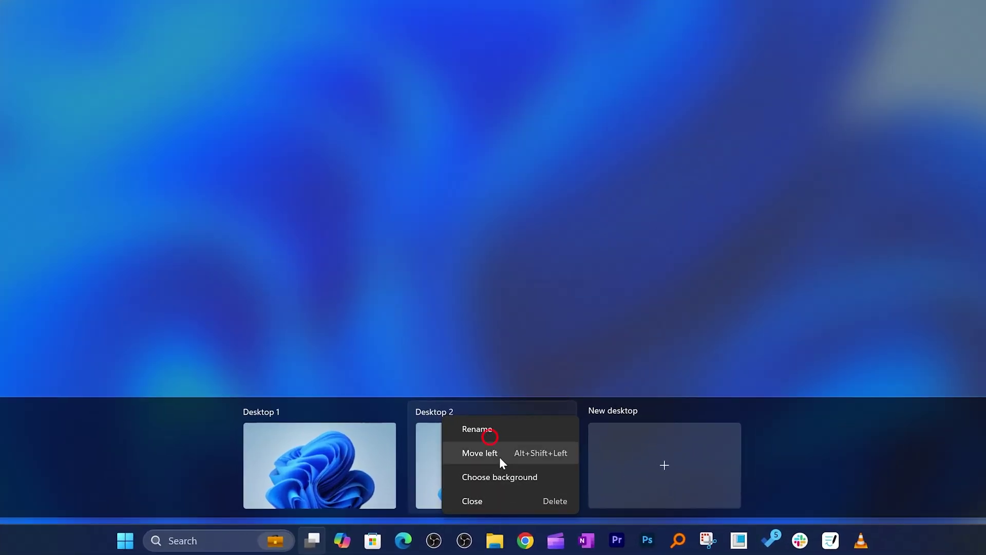
{"action": "left_click", "coordinate": [488, 432]}
{"action": "type", "text": "G"}
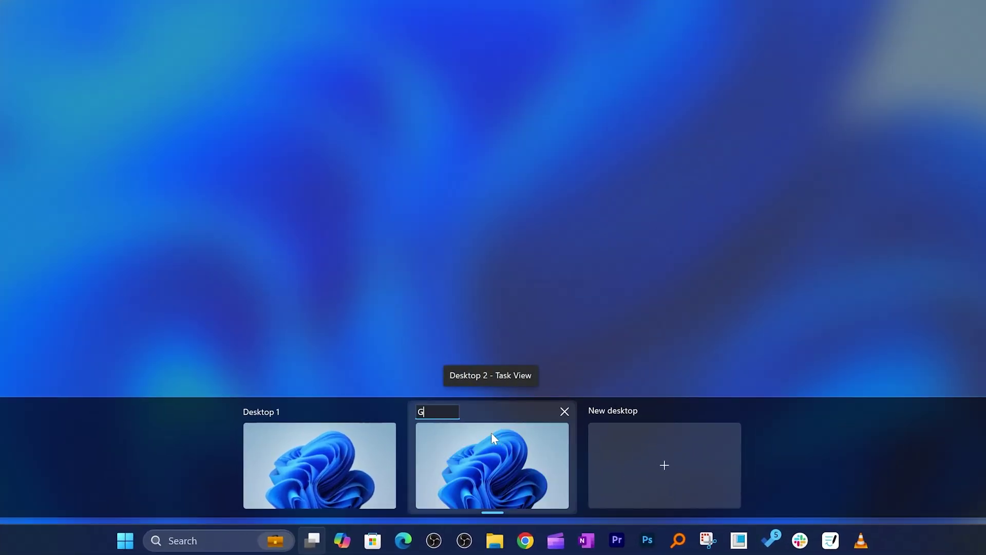
{"action": "type", "text": "aming"}
Step: Add a third desktop, rename it 'Prooductivity' (meant as Productivity), and leave Task View
{"action": "left_click", "coordinate": [664, 465]}
{"action": "right_click", "coordinate": [510, 414]}
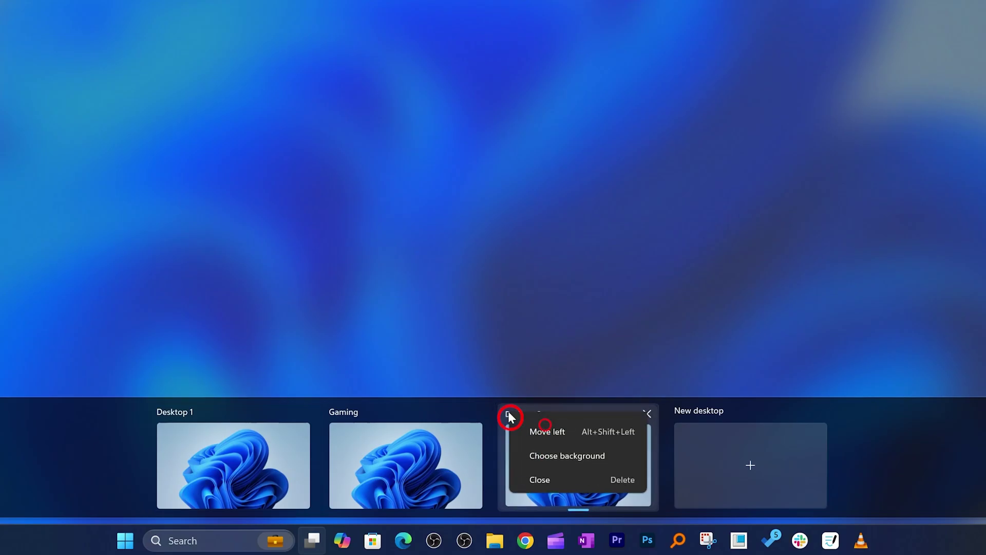
{"action": "left_click", "coordinate": [546, 399]}
{"action": "type", "text": "Prooduc"}
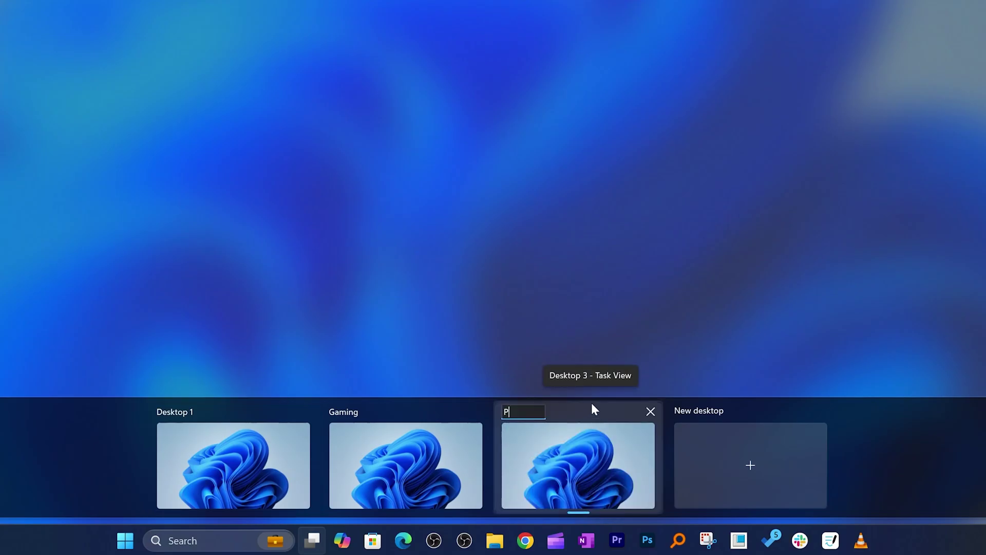
{"action": "type", "text": "tivity"}
{"action": "key", "text": "Return"}
{"action": "left_click", "coordinate": [646, 242]}
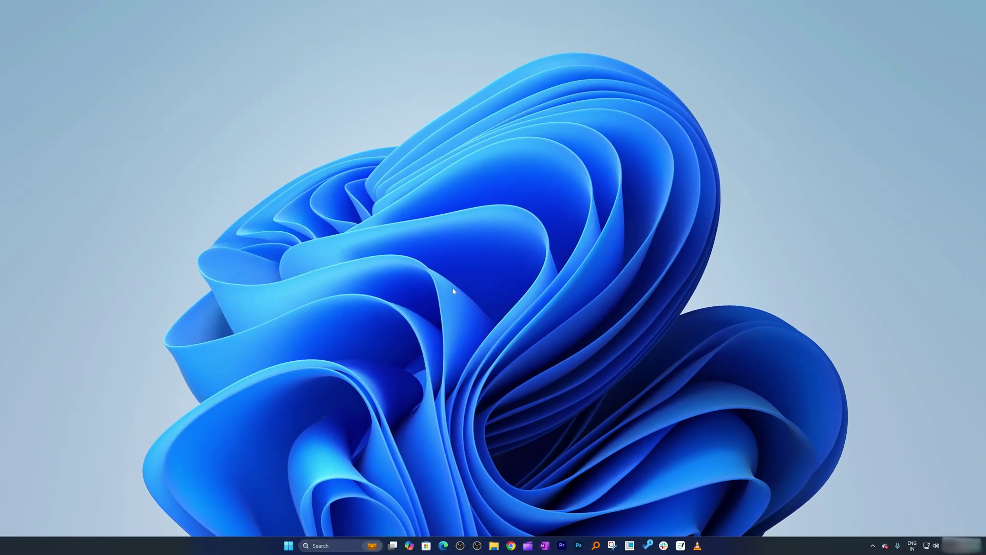
Step: Switch to the Gaming virtual desktop, launch Microsoft Edge there, then view all desktops again
{"action": "key", "text": "super+Tab"}
{"action": "left_click", "coordinate": [467, 500]}
{"action": "left_click", "coordinate": [442, 546]}
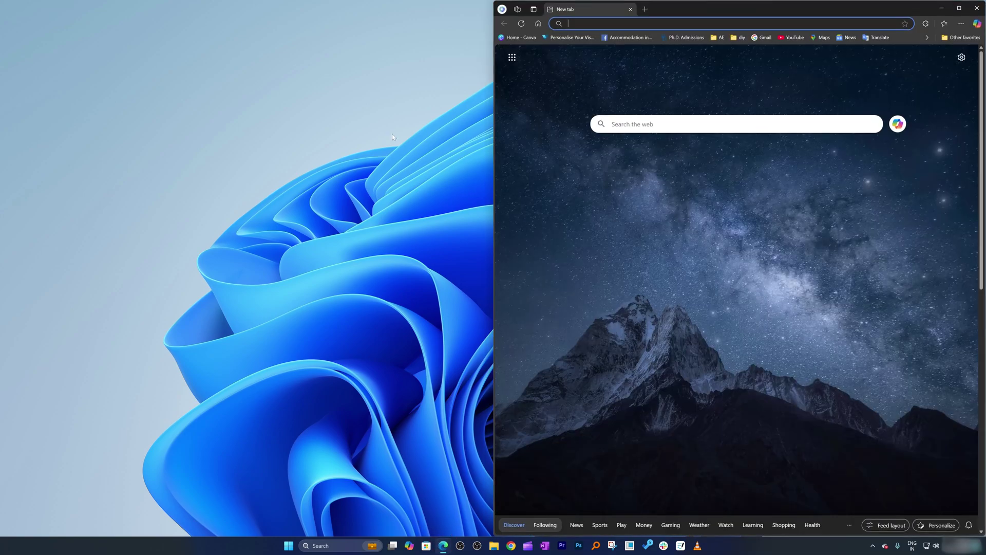
{"action": "key", "text": "super+Tab"}
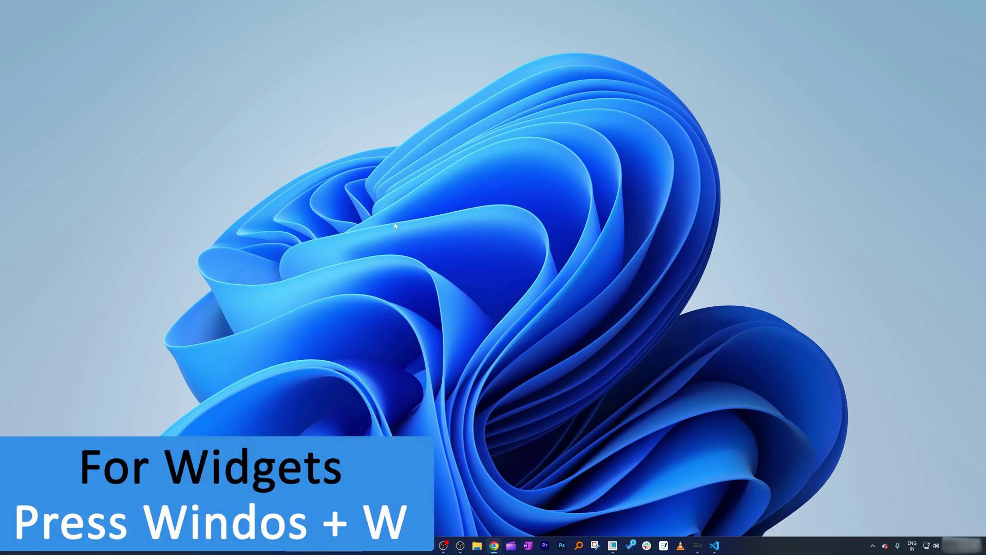
Step: Peek at the Widgets board, then snip a rectangular region of the desktop
{"action": "key", "text": "super+w"}
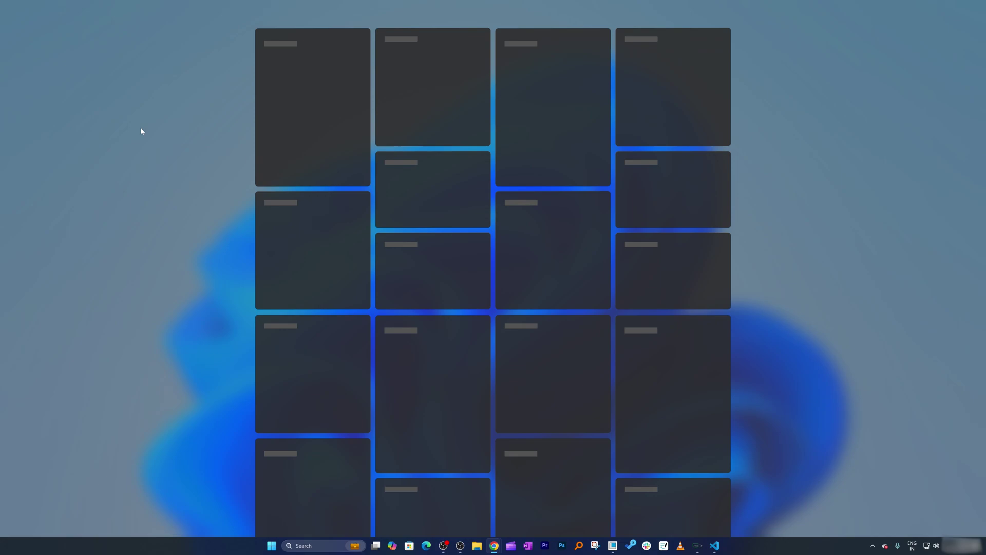
{"action": "key", "text": "super+w"}
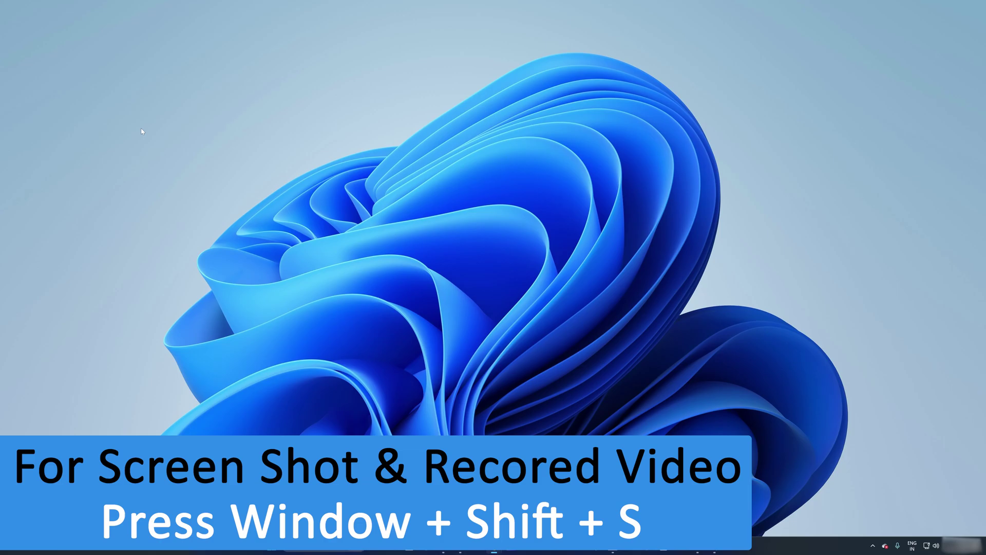
{"action": "key", "text": "super+shift+s"}
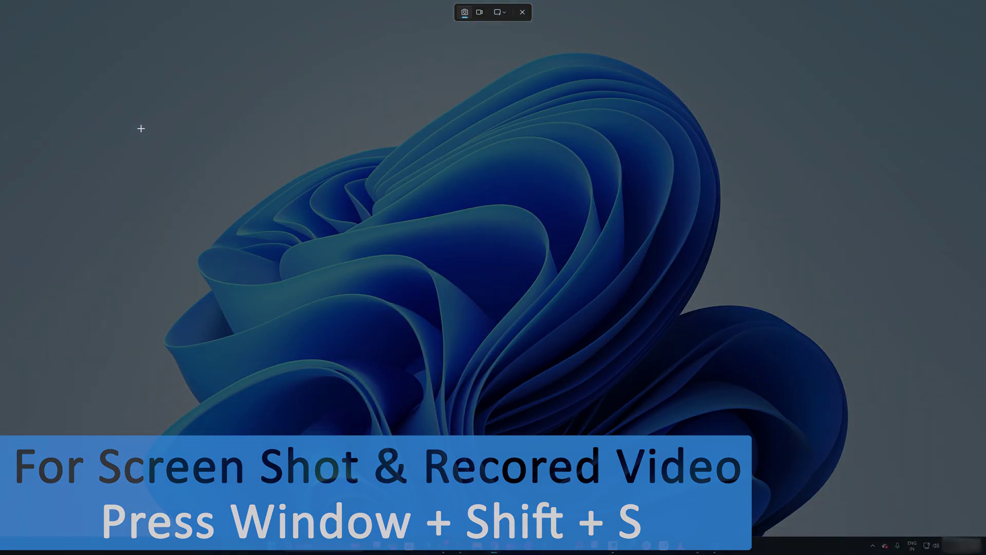
{"action": "left_click_drag", "start_coordinate": [189, 91], "coordinate": [784, 447]}
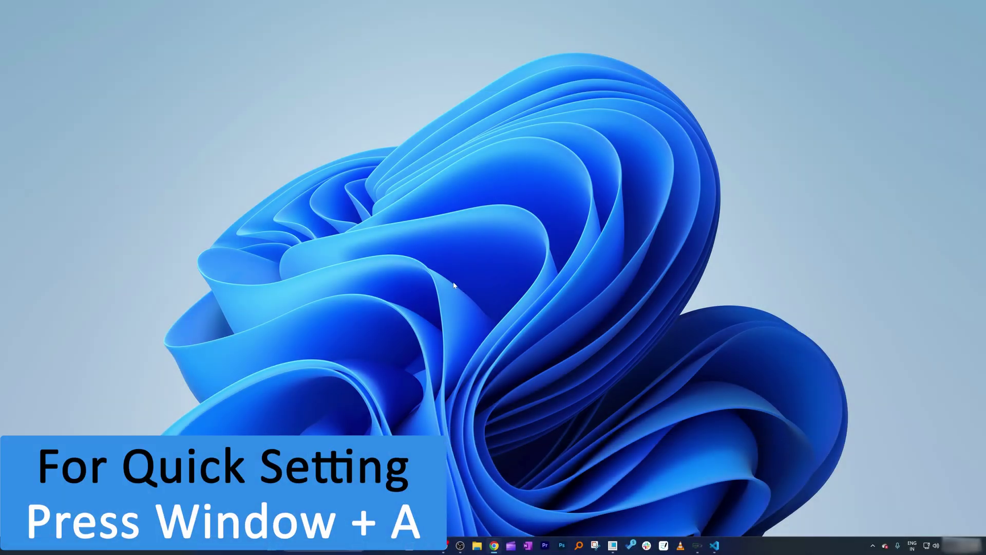
Step: Lower the system volume to about half from Quick Settings
{"action": "key", "text": "super+a"}
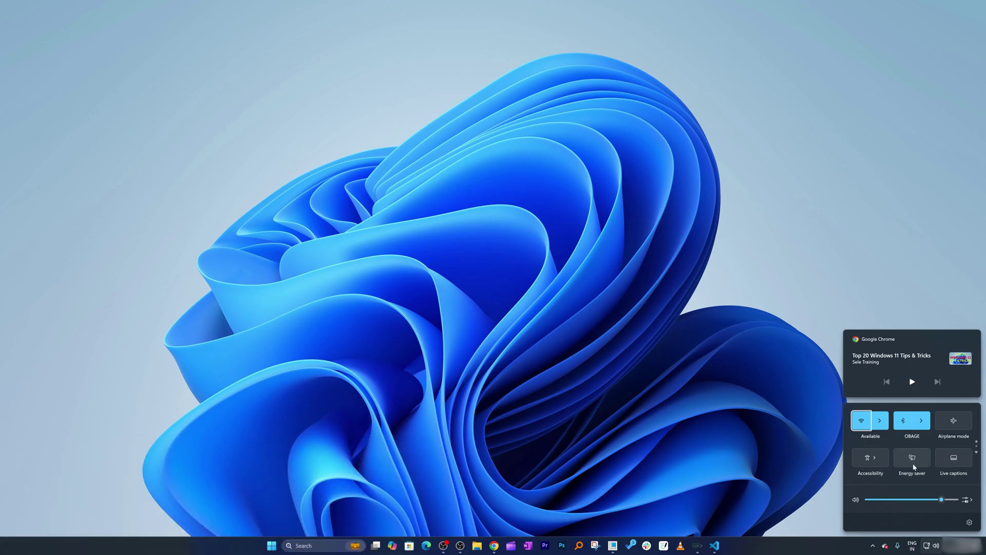
{"action": "mouse_move", "coordinate": [912, 503]}
{"action": "left_mouse_down"}
{"action": "mouse_move", "coordinate": [867, 501]}
{"action": "mouse_move", "coordinate": [916, 500]}
{"action": "left_mouse_up"}
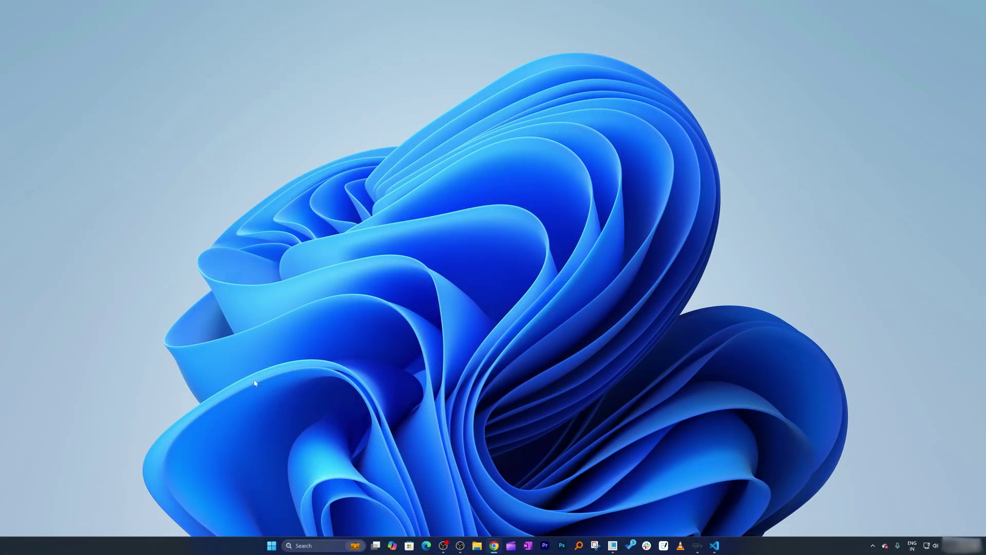
{"action": "right_click", "coordinate": [272, 546]}
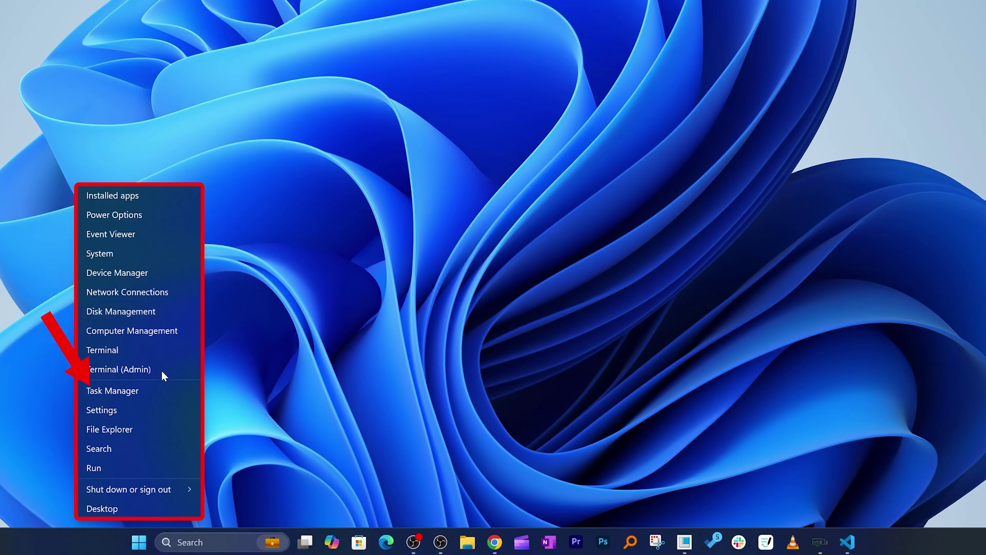
{"action": "key", "text": "Escape"}
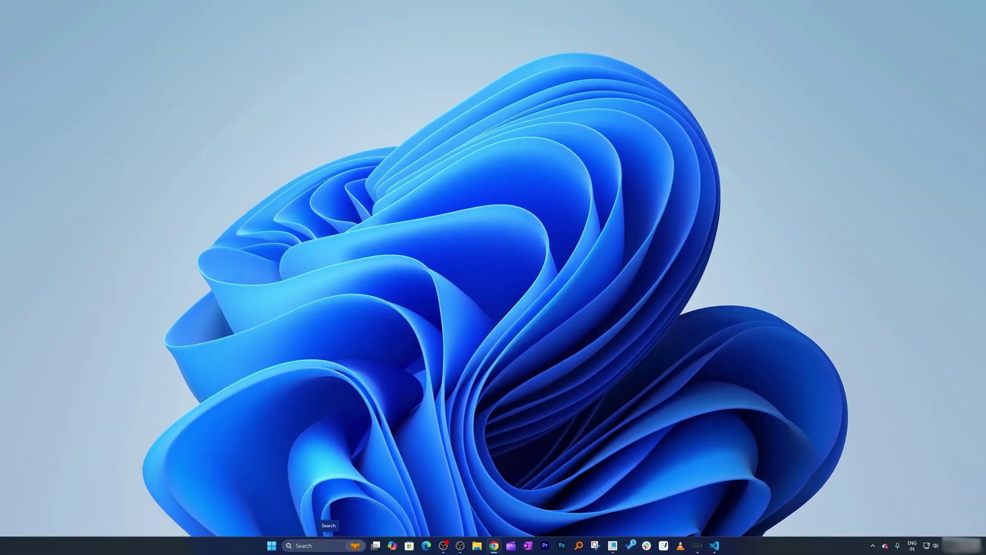
Step: Insert smiling-face emojis into the taskbar search box from the emoji panel
{"action": "left_click", "coordinate": [330, 548]}
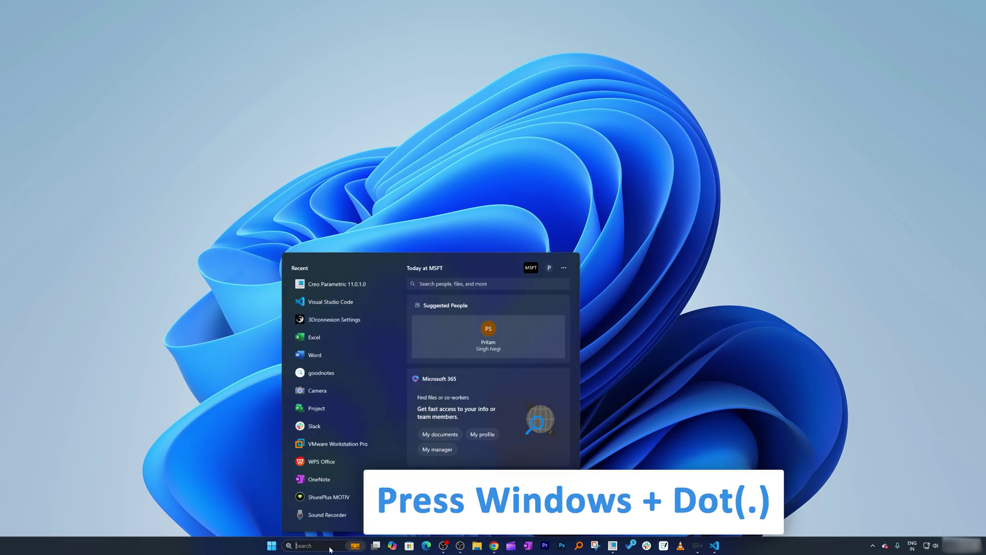
{"action": "key", "text": "super+period"}
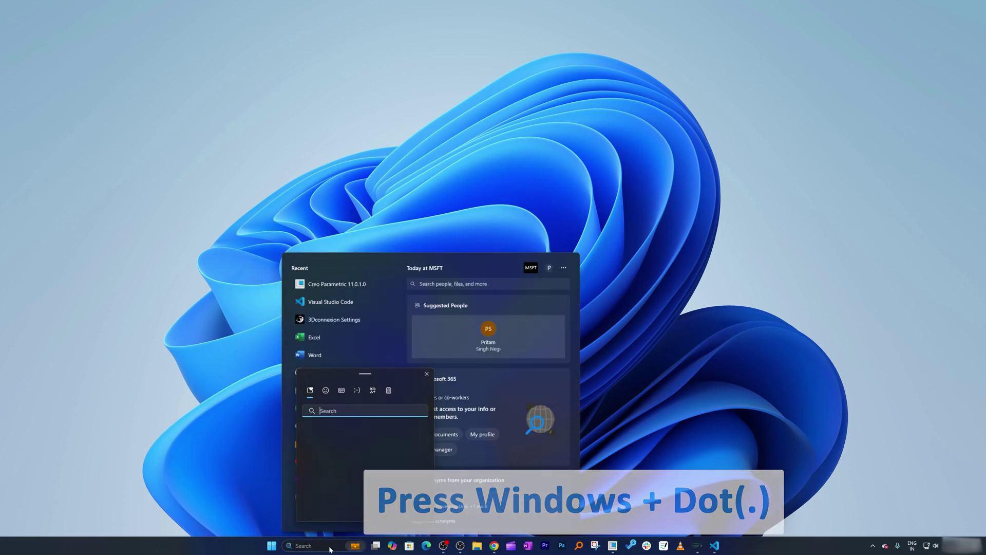
{"action": "left_click", "coordinate": [336, 350]}
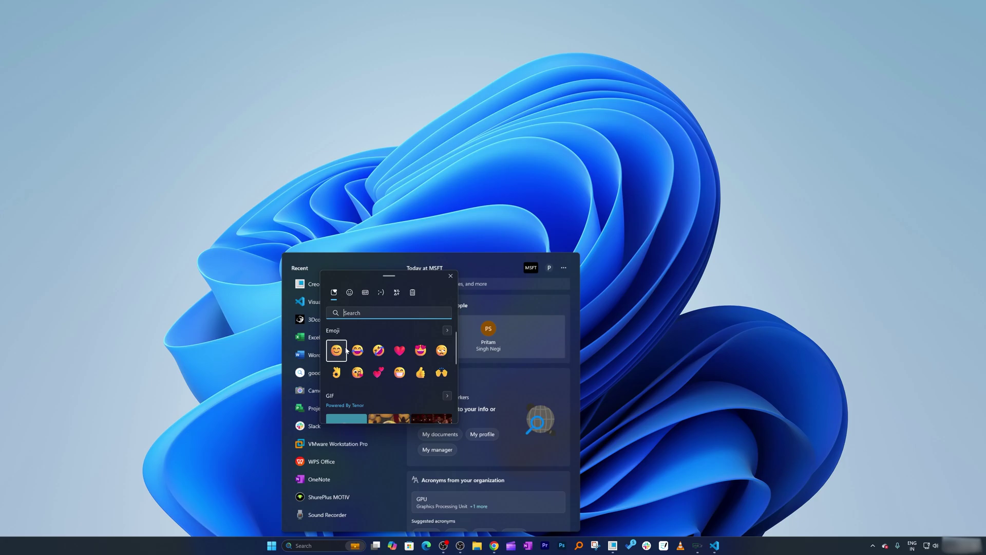
{"action": "left_click", "coordinate": [336, 350]}
{"action": "left_click", "coordinate": [336, 351]}
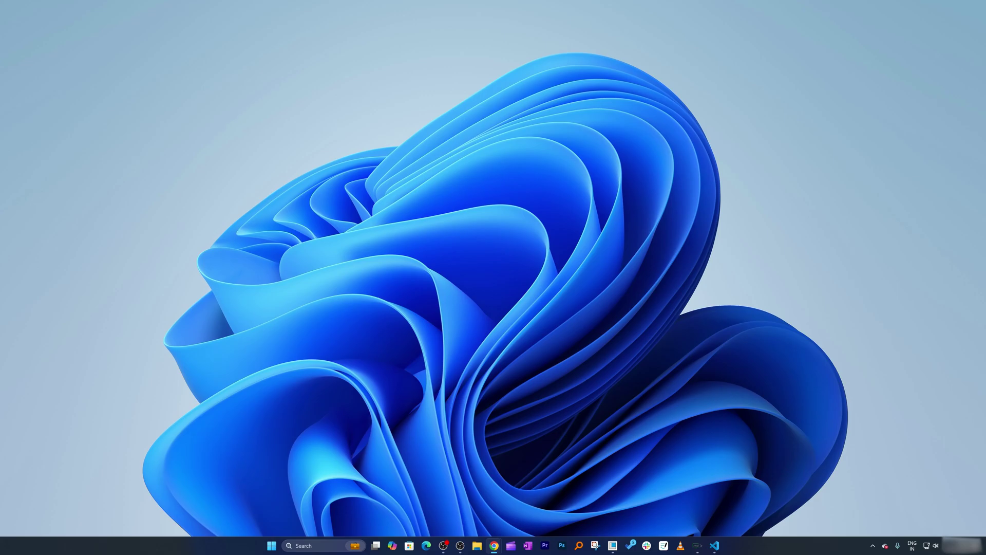
Step: Open Task Manager from the Start right-click menu on its Startup apps list
{"action": "right_click", "coordinate": [270, 546]}
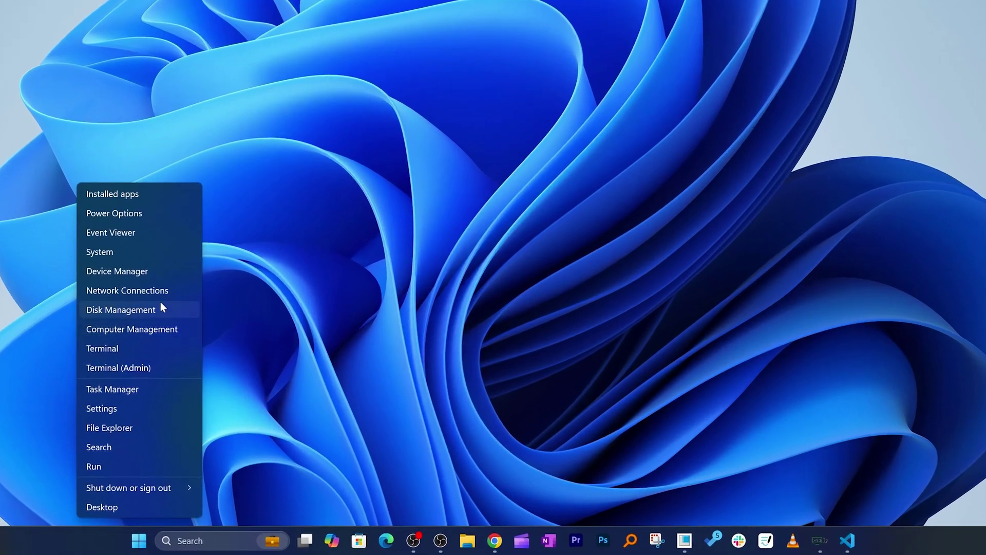
{"action": "left_click", "coordinate": [137, 390]}
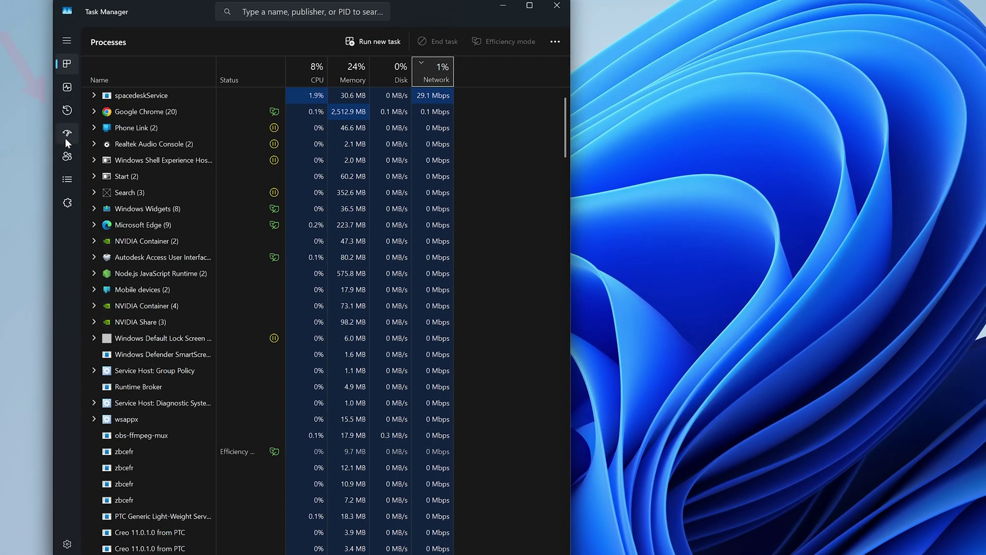
{"action": "left_click", "coordinate": [71, 133]}
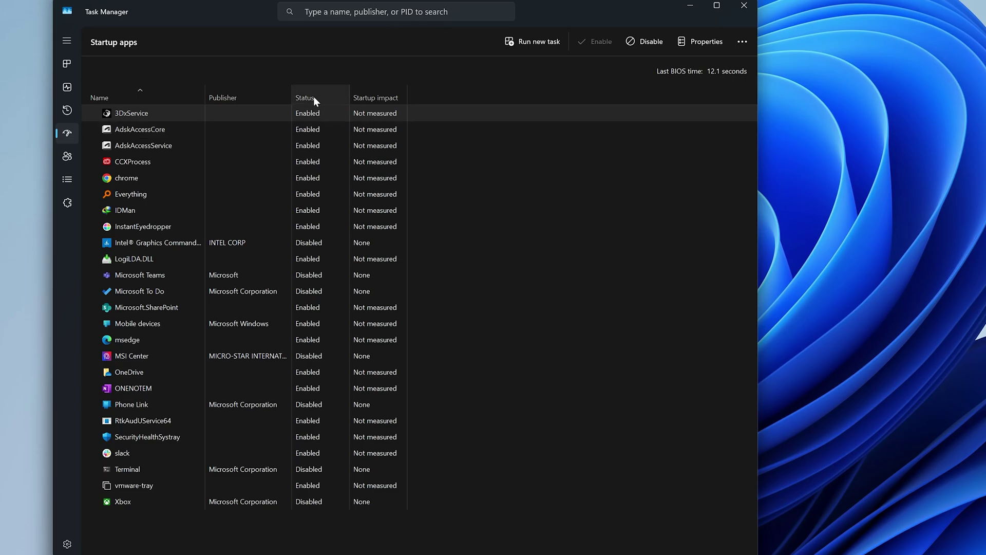
Step: Disable 3DxService, AdskAccessCore and AdskAccessService from launching at startup
{"action": "right_click", "coordinate": [314, 114]}
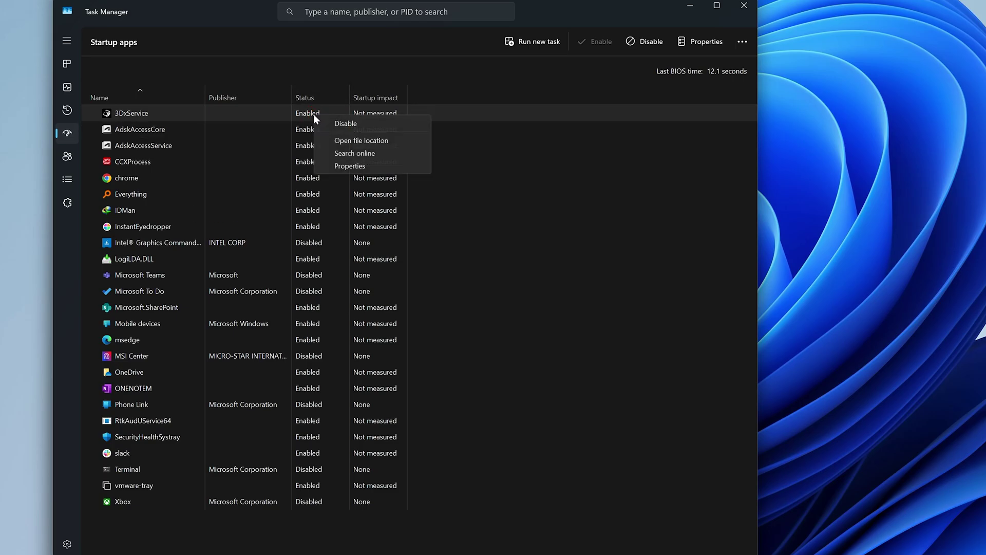
{"action": "left_click", "coordinate": [349, 124]}
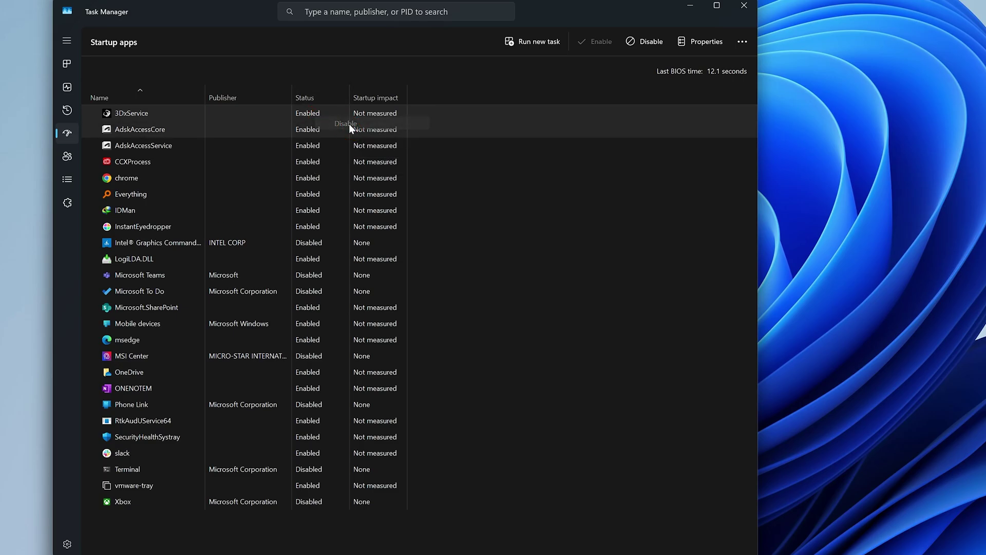
{"action": "right_click", "coordinate": [304, 128]}
{"action": "left_click", "coordinate": [307, 141]}
{"action": "right_click", "coordinate": [304, 150]}
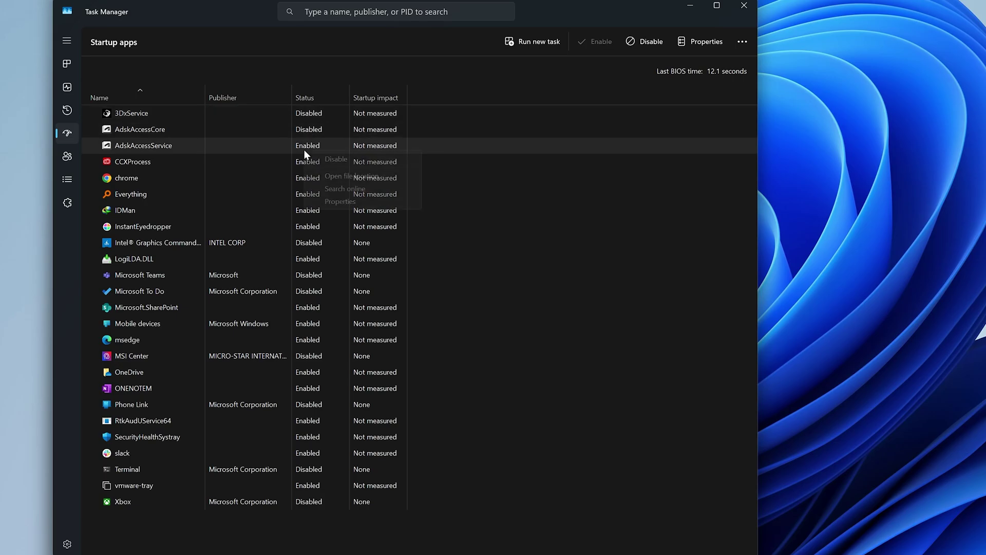
{"action": "left_click", "coordinate": [328, 158]}
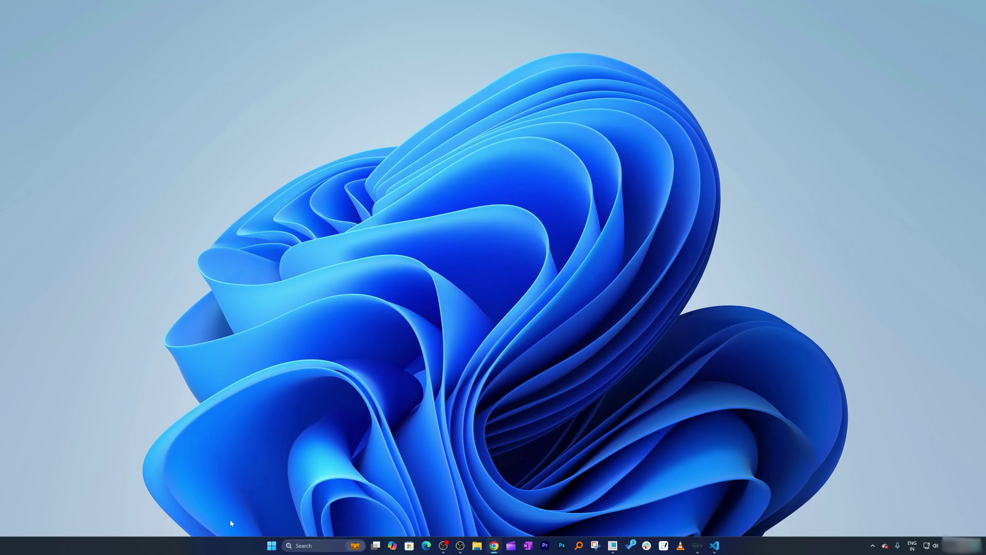
Step: Open Settings > System > Storage and toggle Storage Sense off and back on
{"action": "left_click", "coordinate": [271, 545]}
{"action": "left_click", "coordinate": [586, 319]}
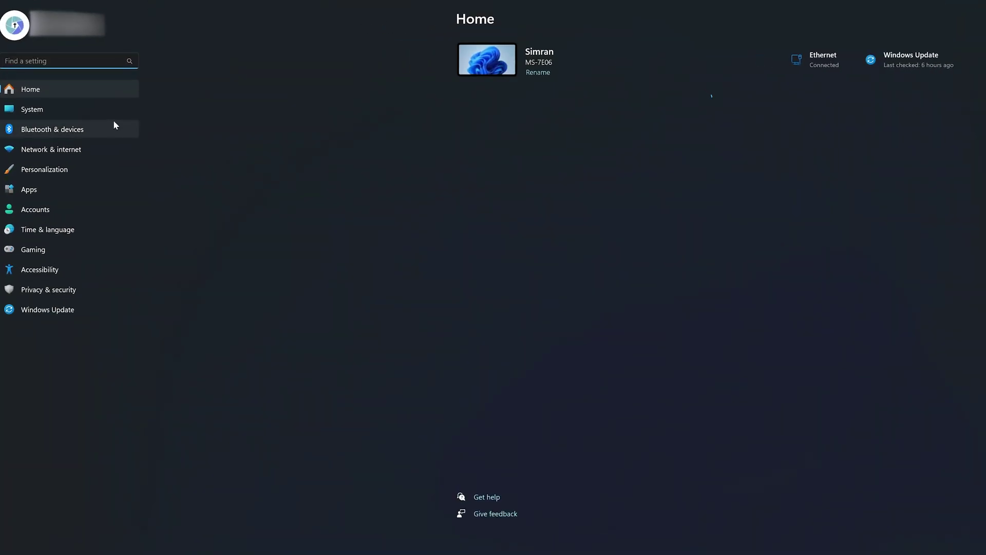
{"action": "left_click", "coordinate": [69, 106]}
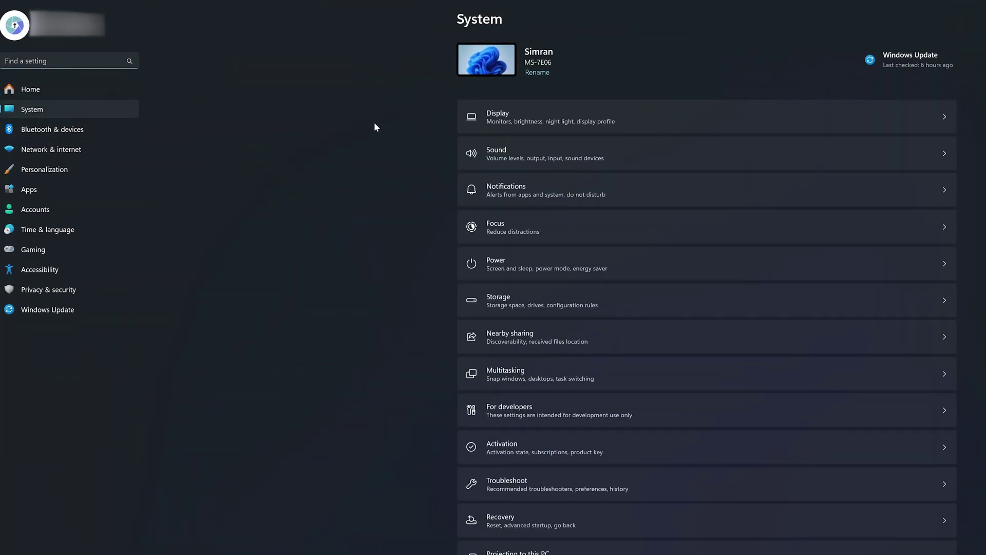
{"action": "left_click", "coordinate": [497, 300]}
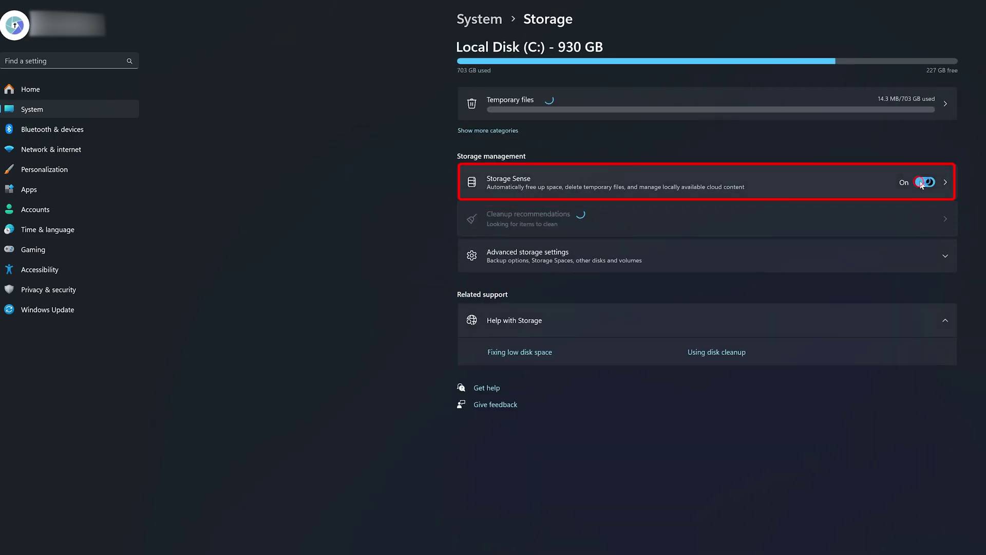
{"action": "left_click", "coordinate": [920, 181]}
{"action": "left_click", "coordinate": [921, 181]}
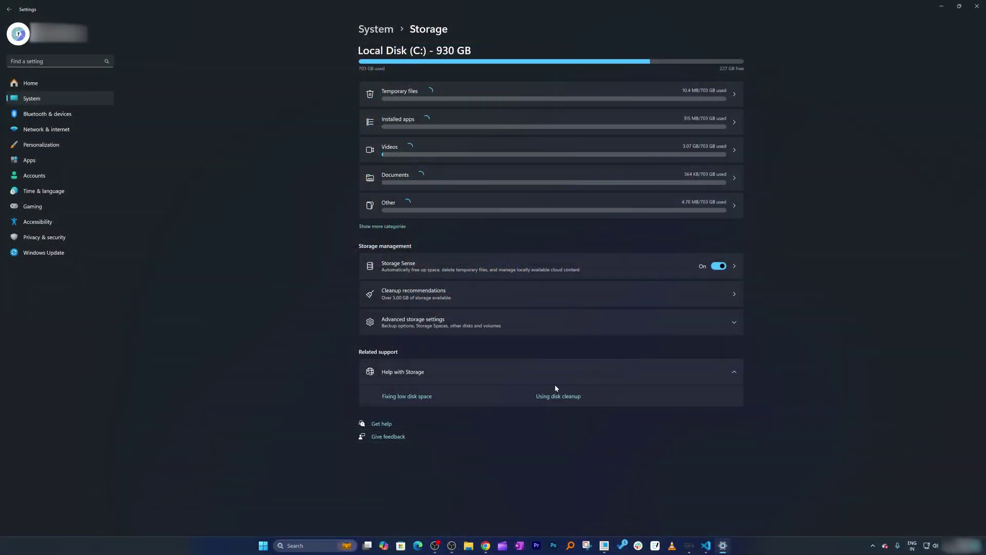
Step: Clean up only the 39.8 GB Recycle Bin from Cleanup recommendations, then minimize Settings
{"action": "left_click", "coordinate": [456, 297]}
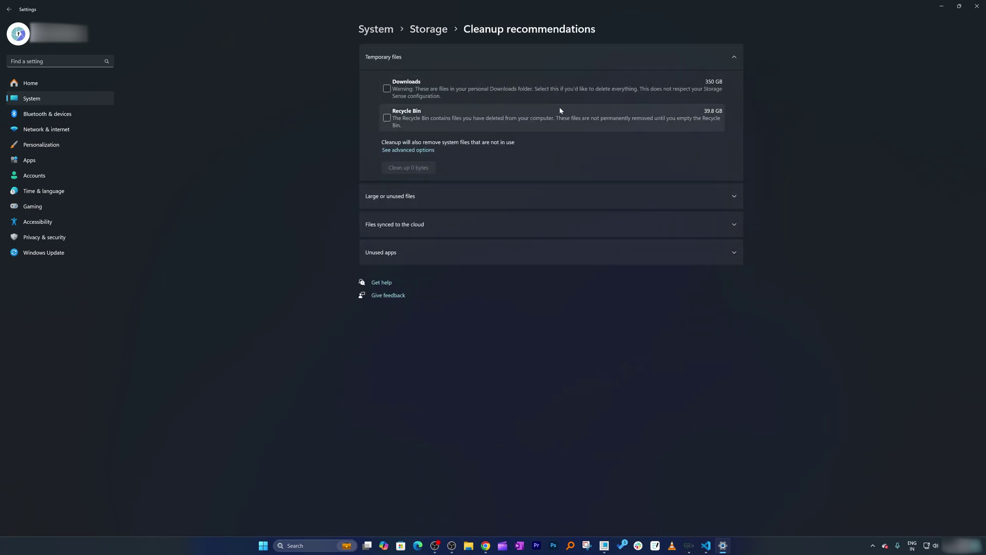
{"action": "left_click", "coordinate": [682, 91]}
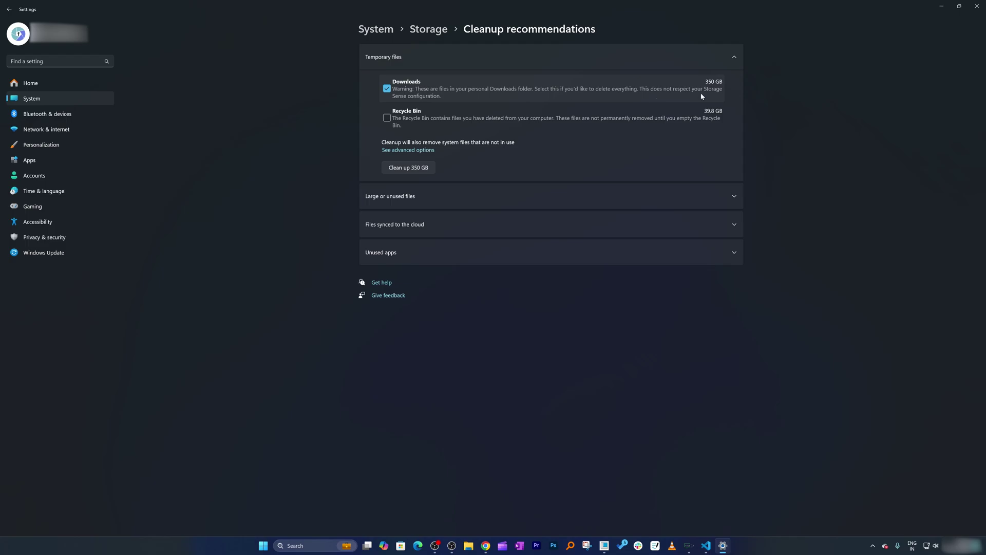
{"action": "left_click", "coordinate": [387, 88]}
{"action": "left_click", "coordinate": [387, 118]}
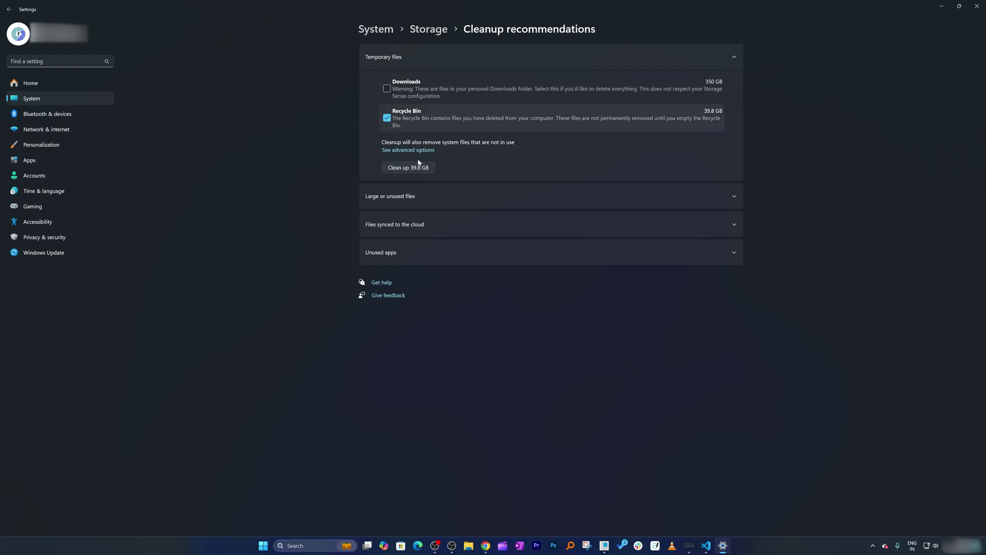
{"action": "left_click", "coordinate": [417, 168]}
{"action": "left_click", "coordinate": [466, 288]}
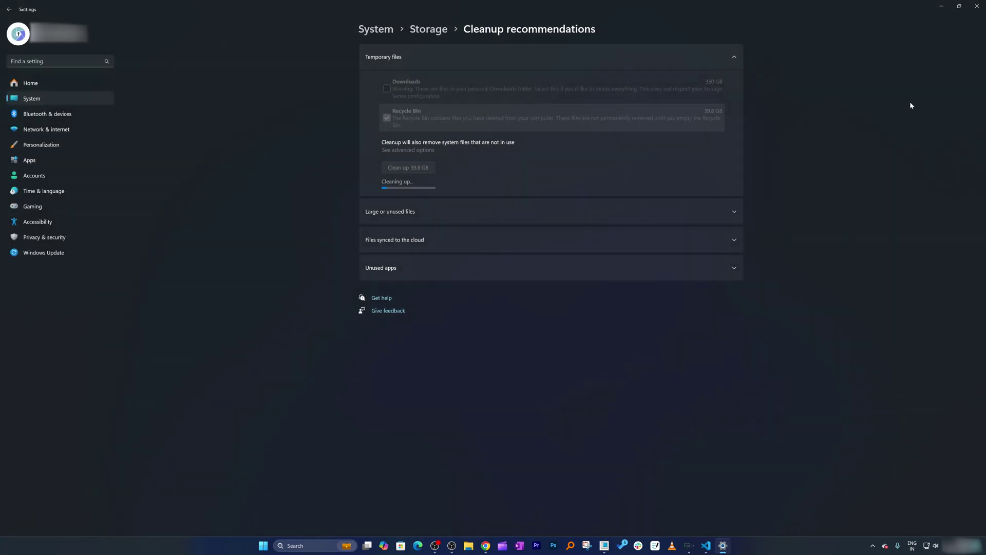
{"action": "left_click", "coordinate": [941, 10]}
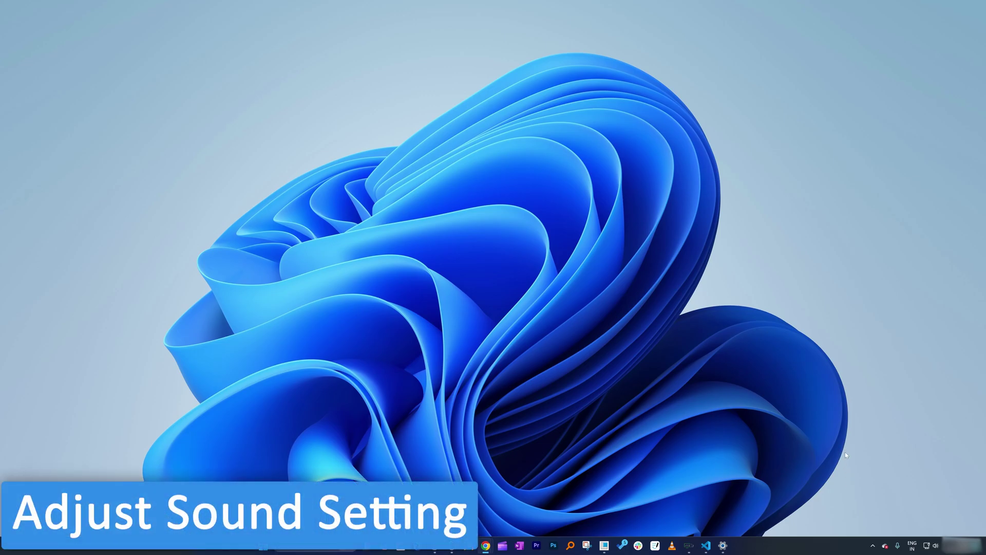
Step: Set the overall volume to 77 in Quick Settings
{"action": "left_click", "coordinate": [932, 544]}
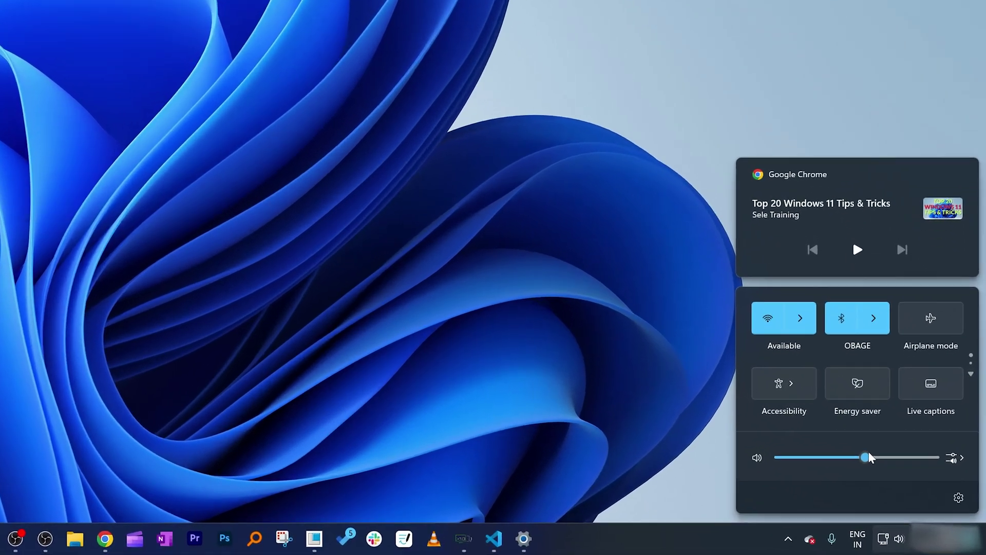
{"action": "left_click_drag", "start_coordinate": [868, 458], "coordinate": [906, 469]}
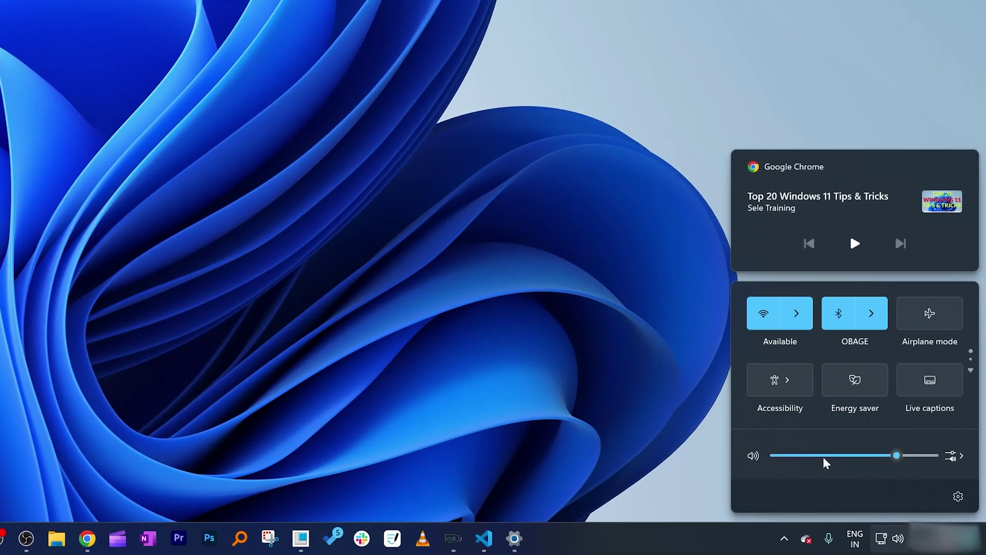
{"action": "key", "text": "Escape"}
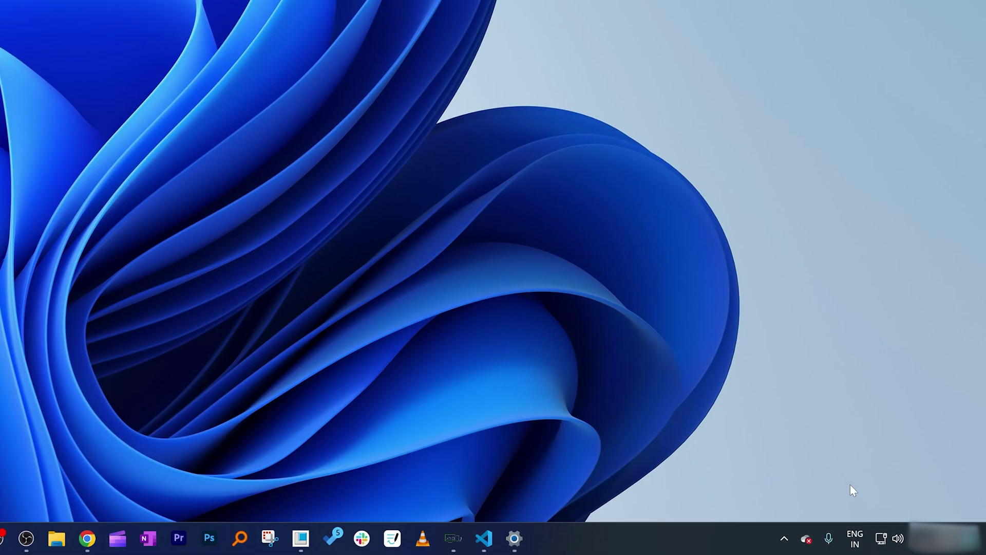
Step: Turn System sounds down from 100 to 38 in the Volume mixer
{"action": "right_click", "coordinate": [898, 538]}
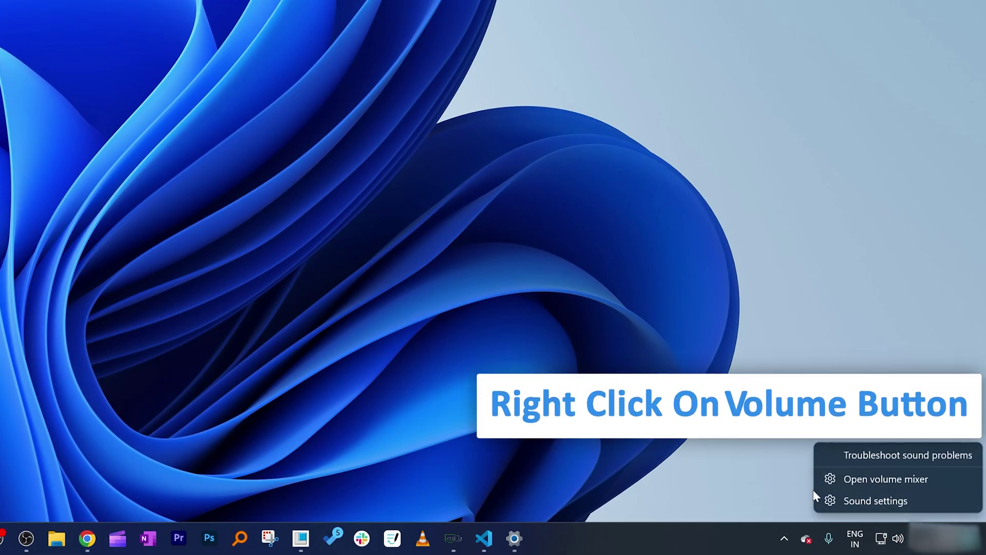
{"action": "left_click", "coordinate": [873, 483]}
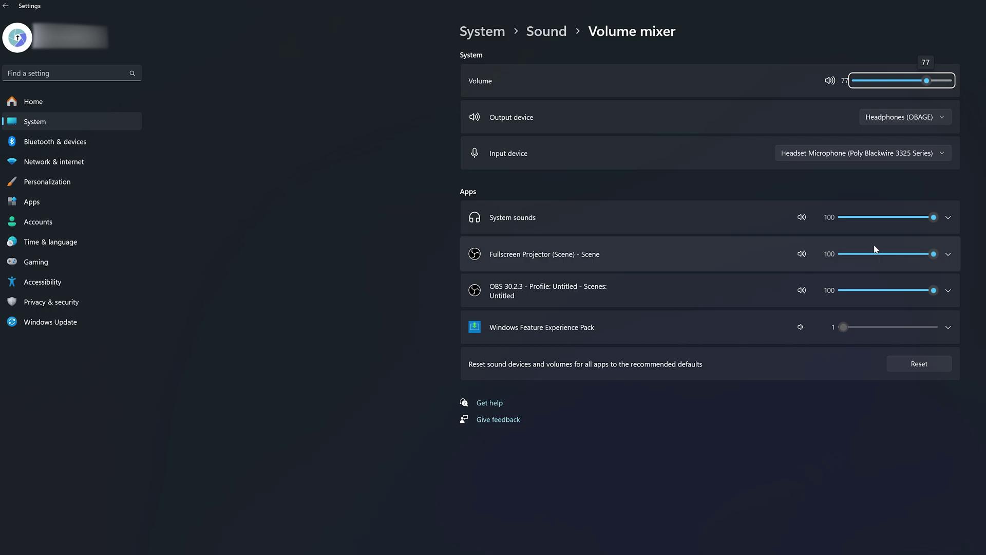
{"action": "left_click", "coordinate": [897, 218]}
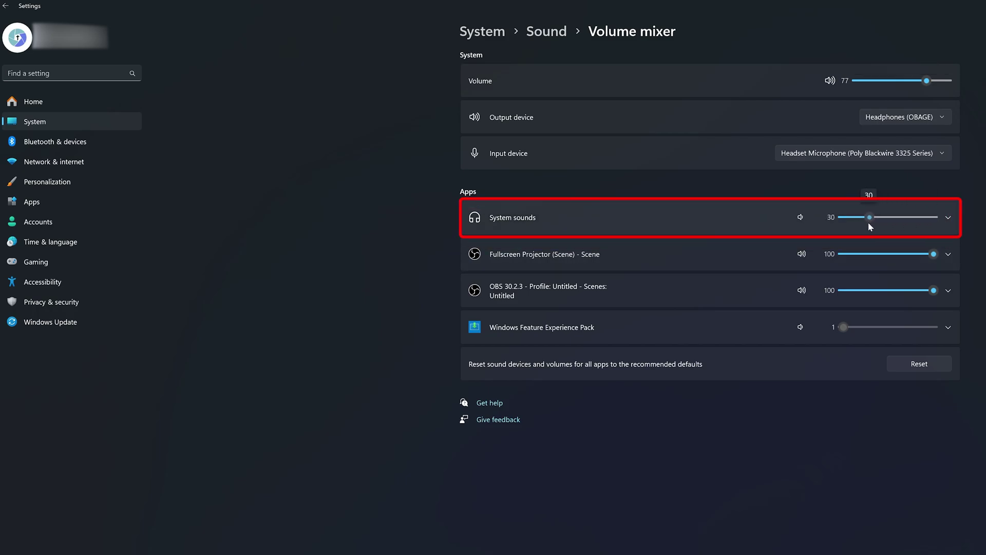
{"action": "left_click_drag", "start_coordinate": [869, 226], "coordinate": [877, 224]}
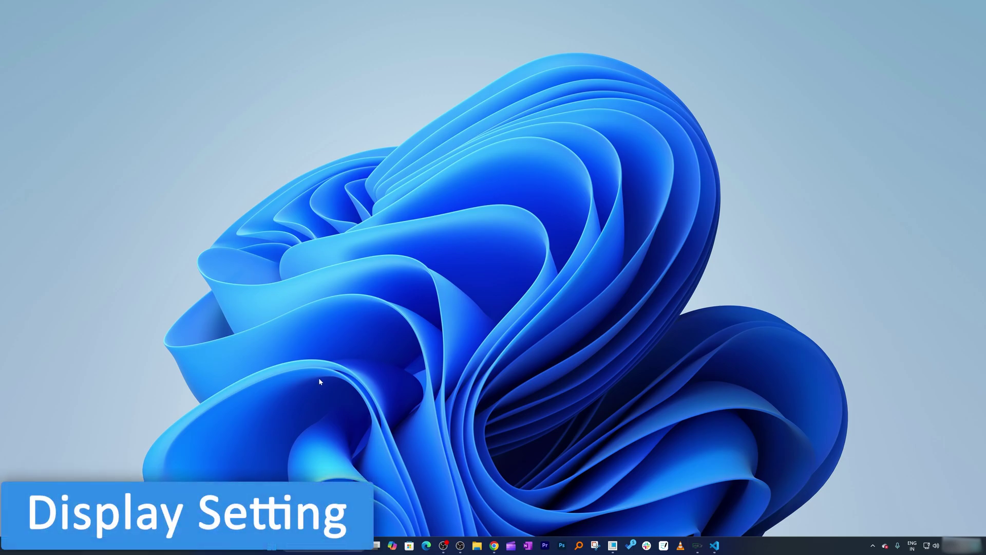
Step: Open Settings > System > Display, select display 1 and view its HDR settings
{"action": "left_click", "coordinate": [275, 545]}
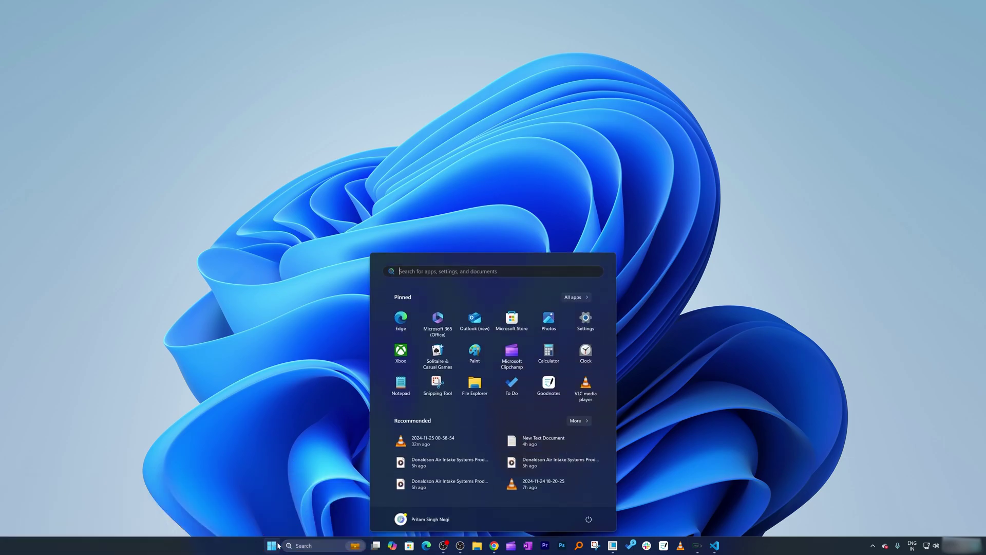
{"action": "left_click", "coordinate": [586, 318]}
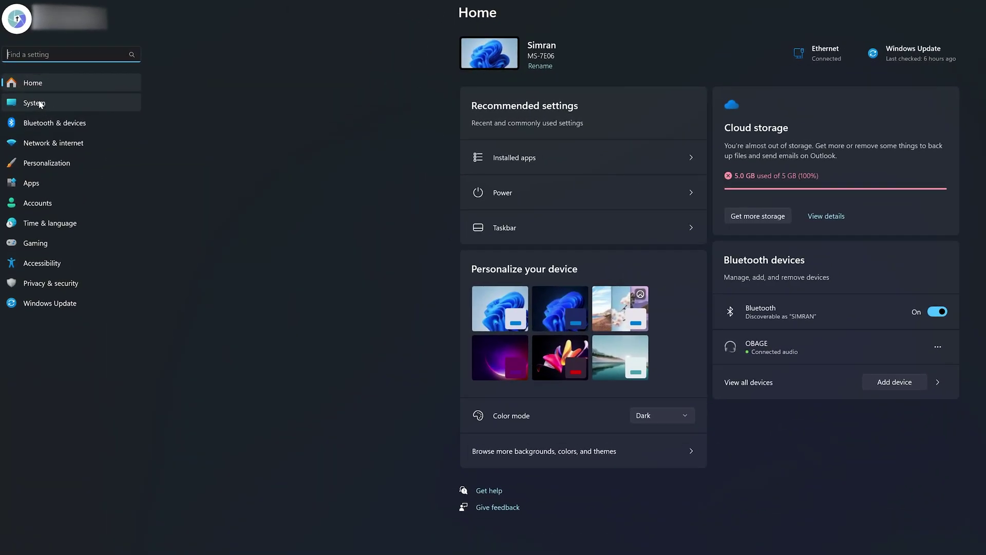
{"action": "left_click", "coordinate": [36, 103]}
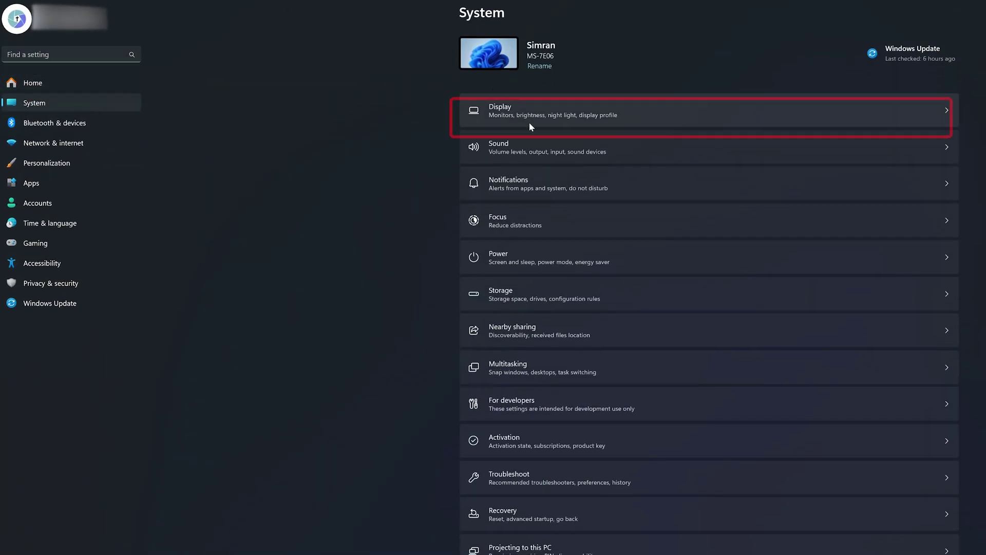
{"action": "left_click", "coordinate": [570, 103]}
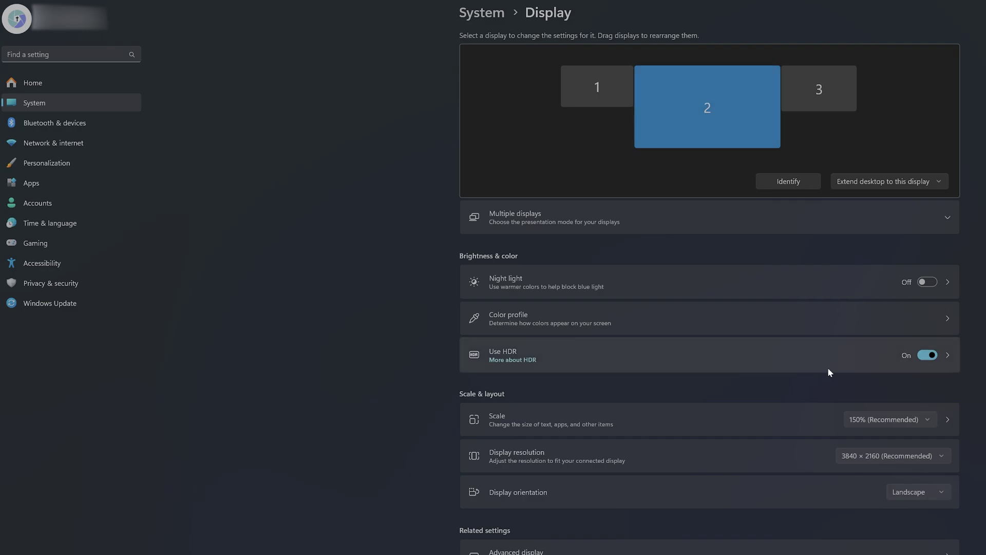
{"action": "left_click", "coordinate": [566, 72]}
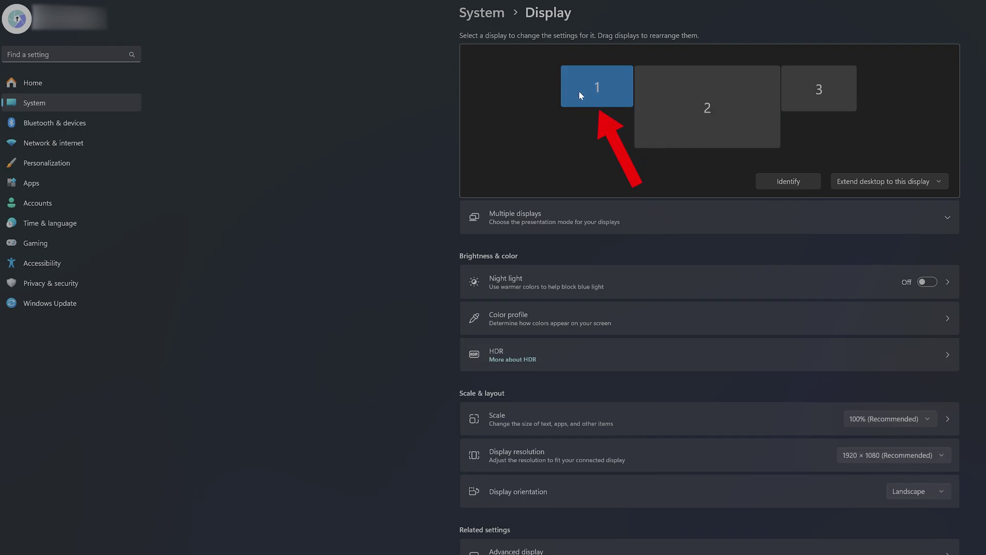
{"action": "left_click", "coordinate": [880, 356]}
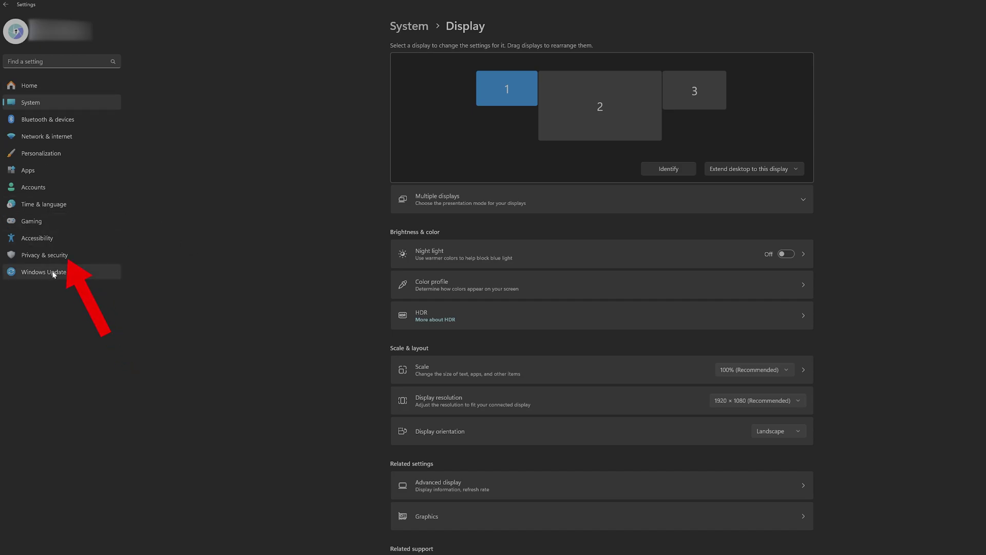
Step: Switch off app-launch tracking on the Privacy & security > General page
{"action": "left_click", "coordinate": [51, 255]}
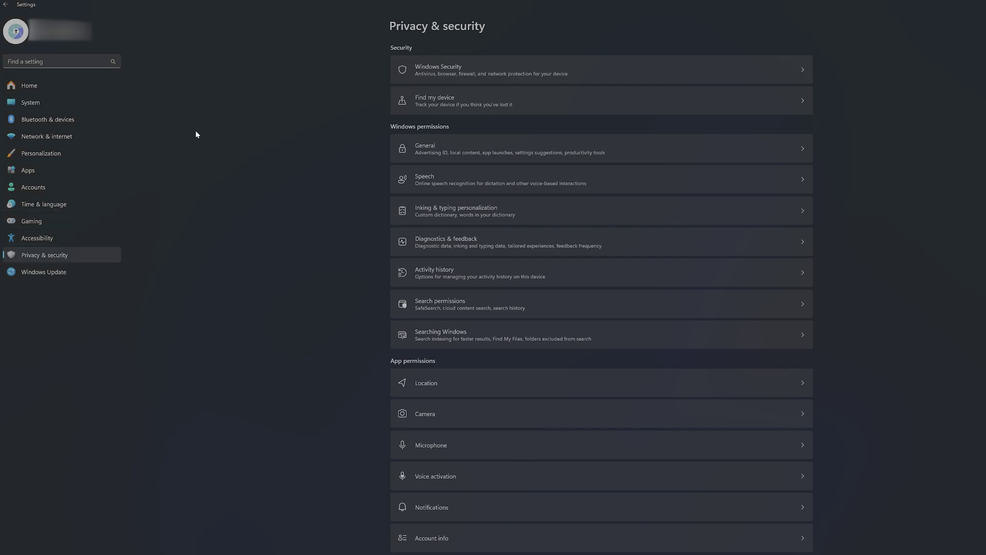
{"action": "left_click", "coordinate": [448, 150]}
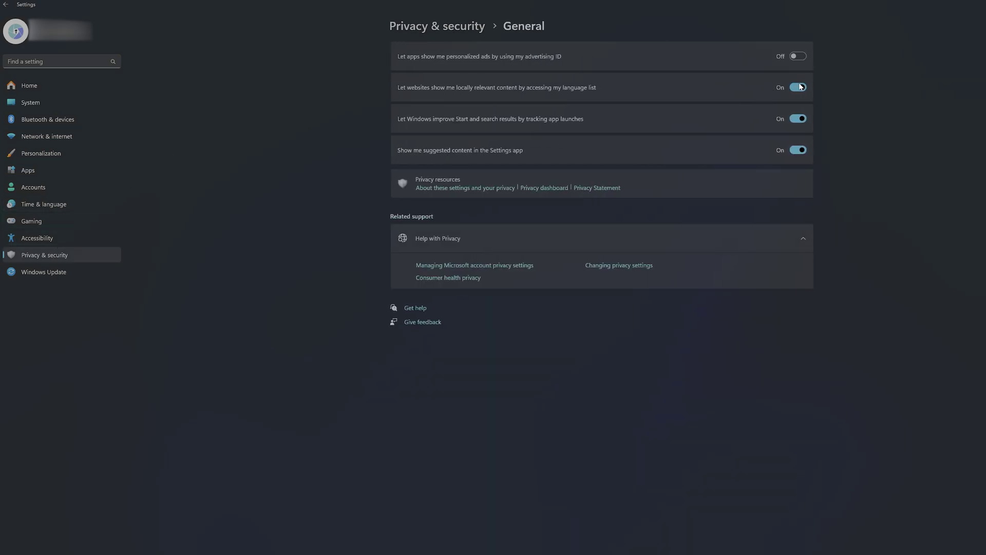
{"action": "left_click", "coordinate": [797, 118]}
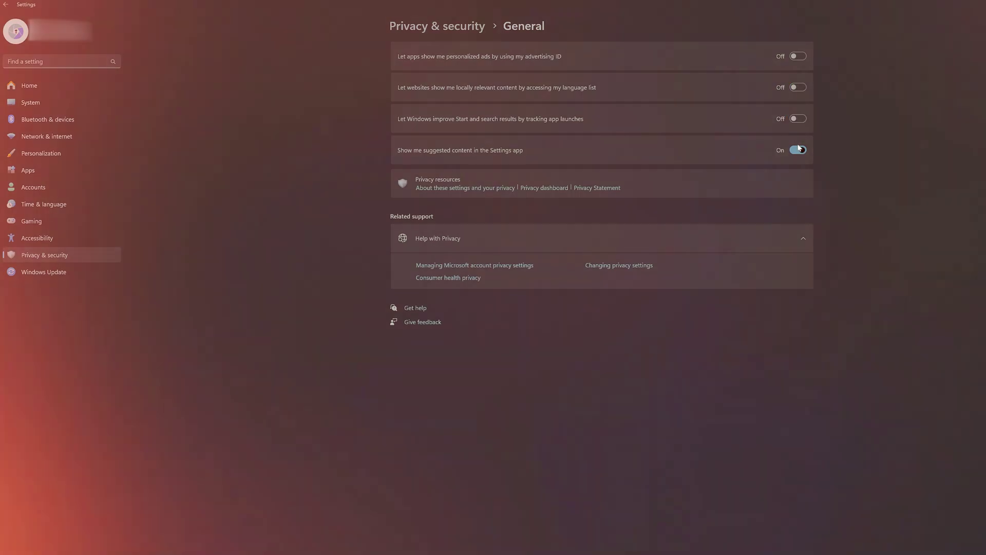